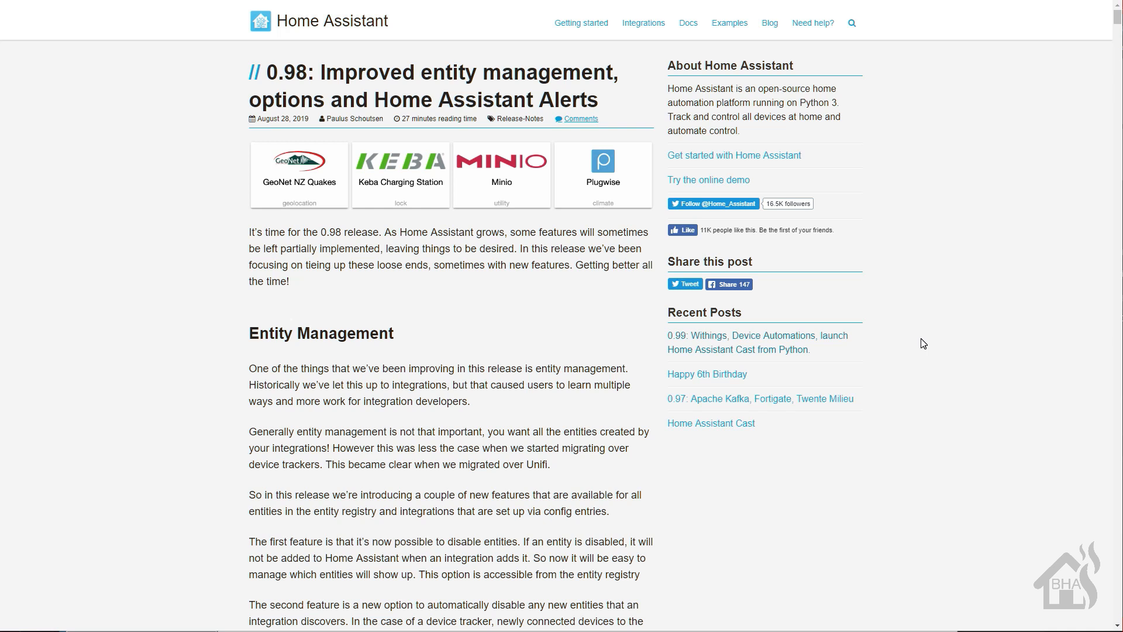
# Step: Read the Home Assistant 0.98 release notes on entity management and config entry options
pyautogui.scroll(-3, 924, 343)
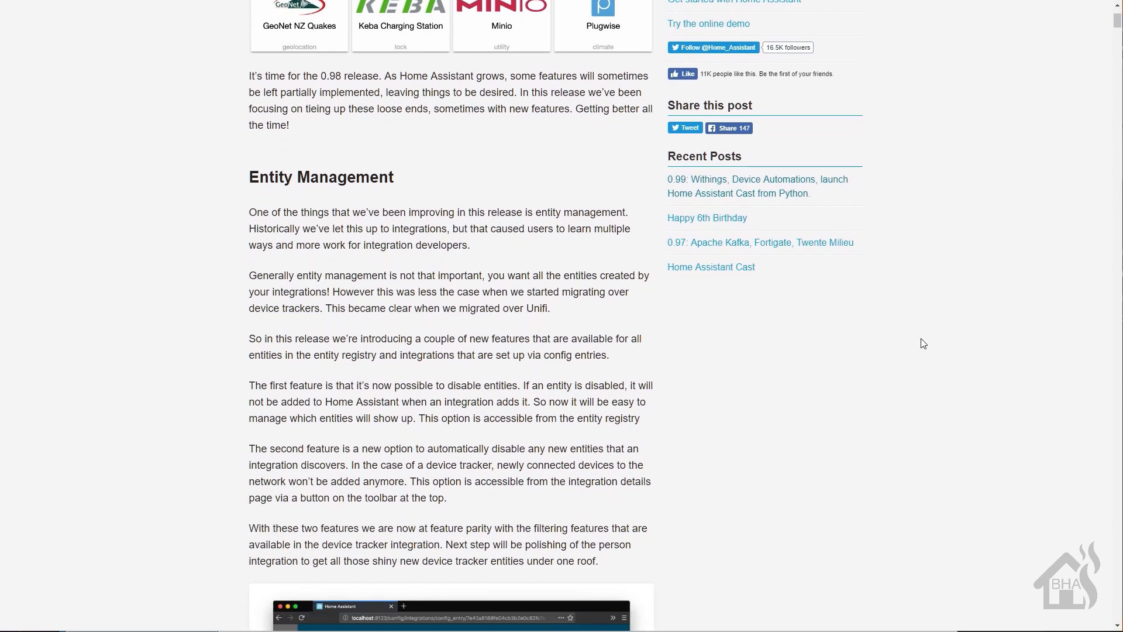
pyautogui.scroll(-3, 923, 344)
pyautogui.scroll(-2, 924, 343)
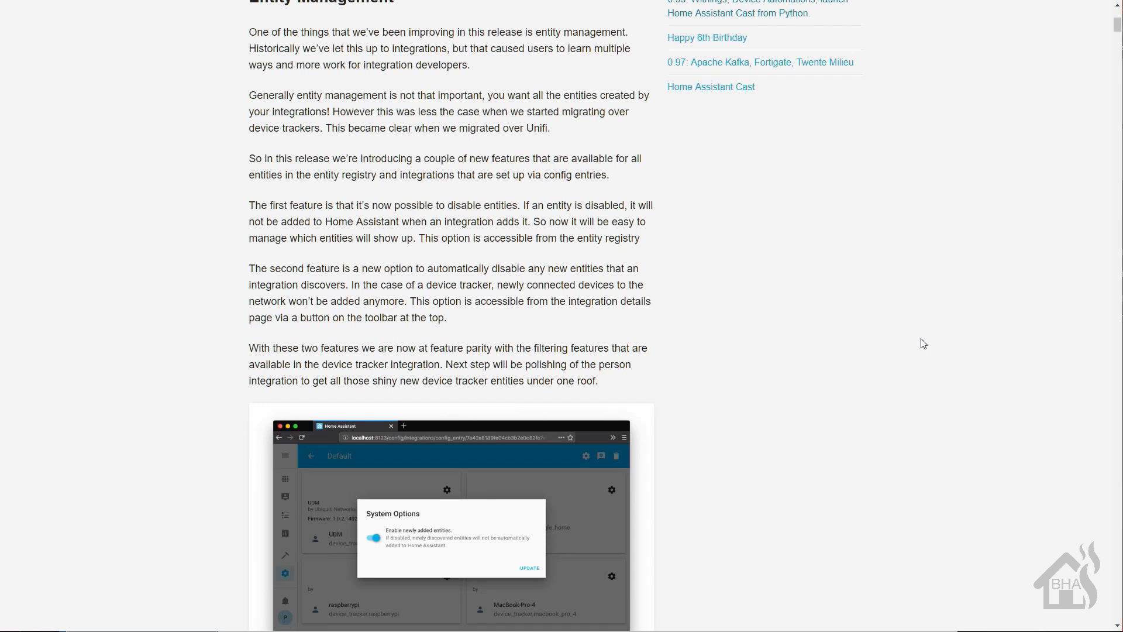
pyautogui.scroll(-2, 923, 344)
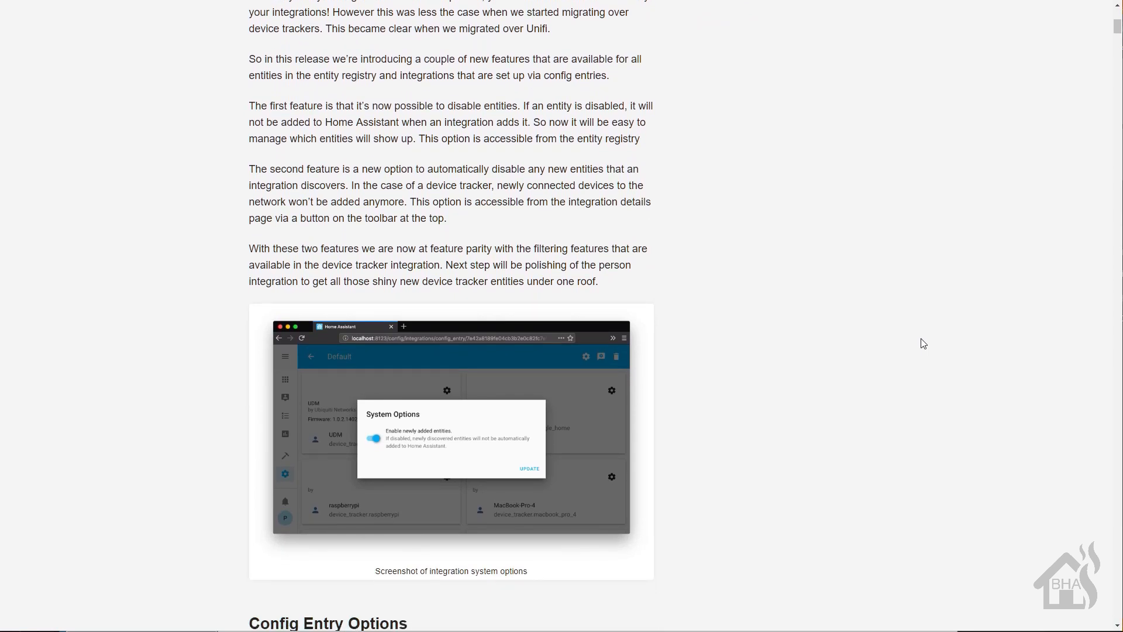
pyautogui.scroll(-2, 923, 343)
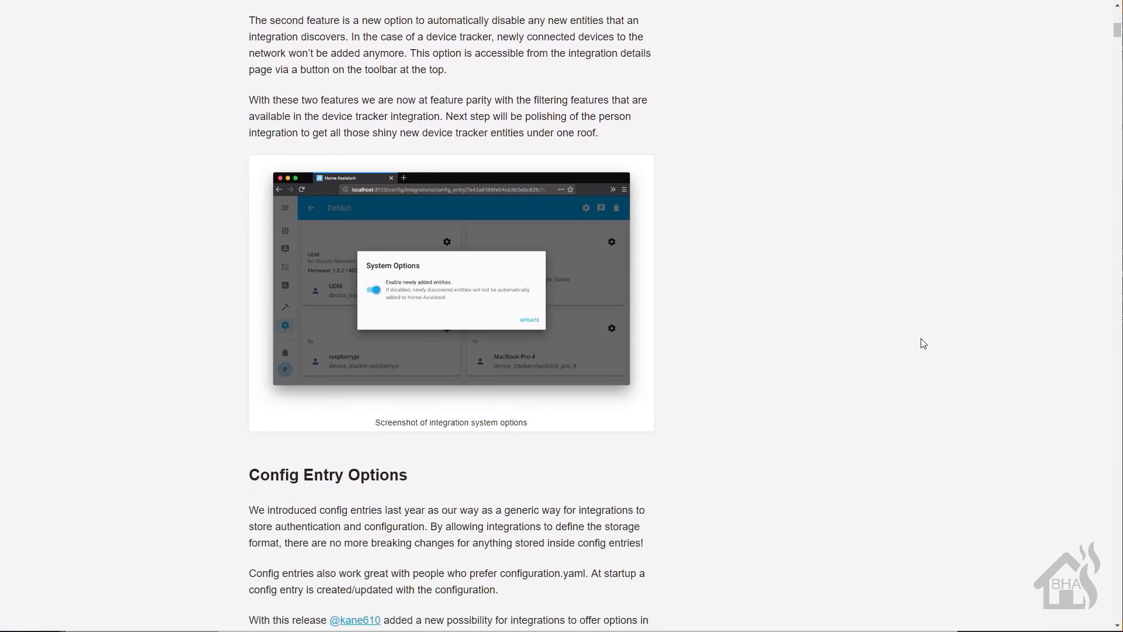
pyautogui.scroll(-5, 923, 343)
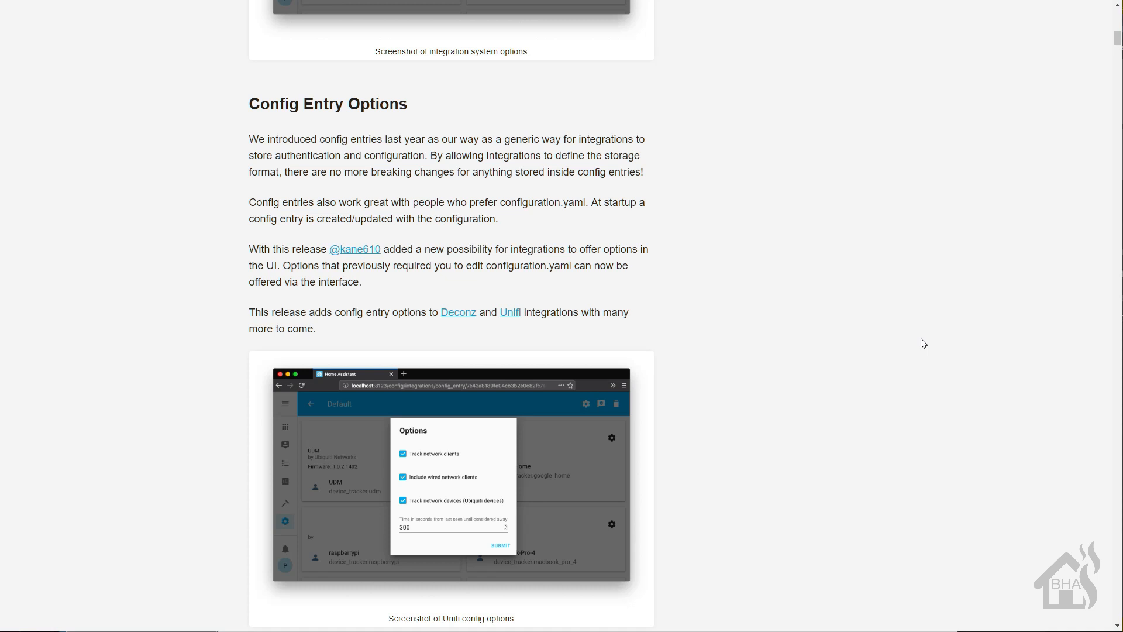
pyautogui.scroll(-4, 923, 344)
pyautogui.scroll(-5, 923, 344)
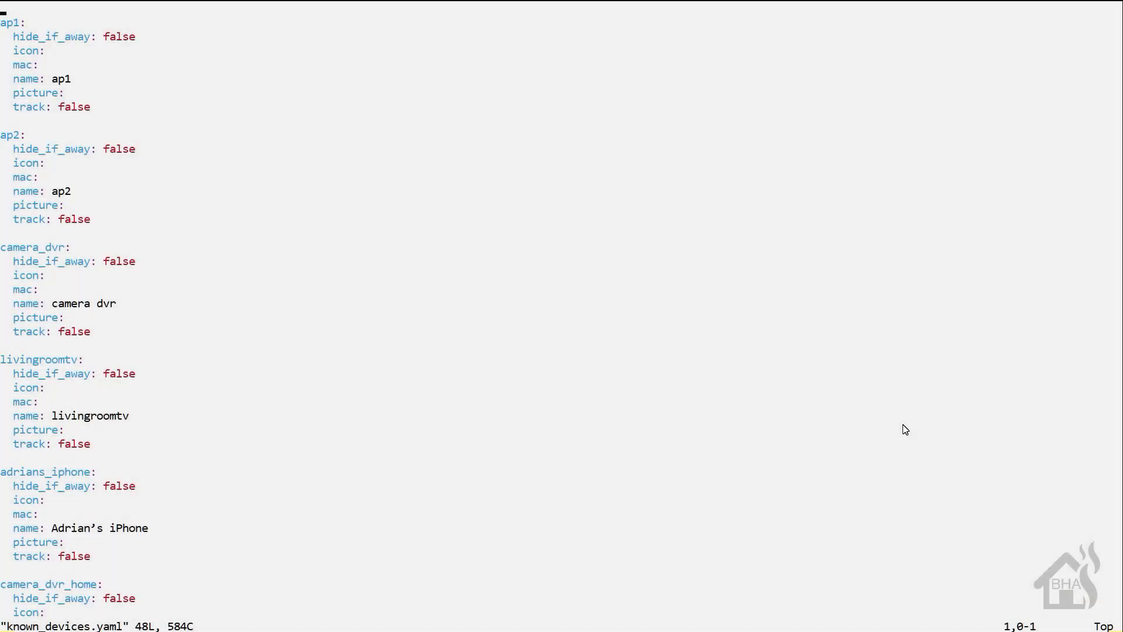
# Step: Review the device entries and their tracking settings in known_devices.yaml
pyautogui.press('j')
pyautogui.press('j')
pyautogui.press('j')
pyautogui.press('j')
pyautogui.press('j')
pyautogui.press('j')
pyautogui.press('j')
pyautogui.press('j')
pyautogui.press('j')
pyautogui.press('j')
pyautogui.press('j')
pyautogui.press('j')
pyautogui.press('j')
pyautogui.press('j')
pyautogui.press('j')
pyautogui.press('j')
pyautogui.press('j')
pyautogui.press('j')
pyautogui.press('j')
pyautogui.press('j')
pyautogui.press('j')
pyautogui.press('j')
pyautogui.press('j')
pyautogui.press('j')
pyautogui.press('j')
pyautogui.press('j')
pyautogui.press('j')
pyautogui.press('j')
pyautogui.press('j')
pyautogui.press('j')
pyautogui.press('j')
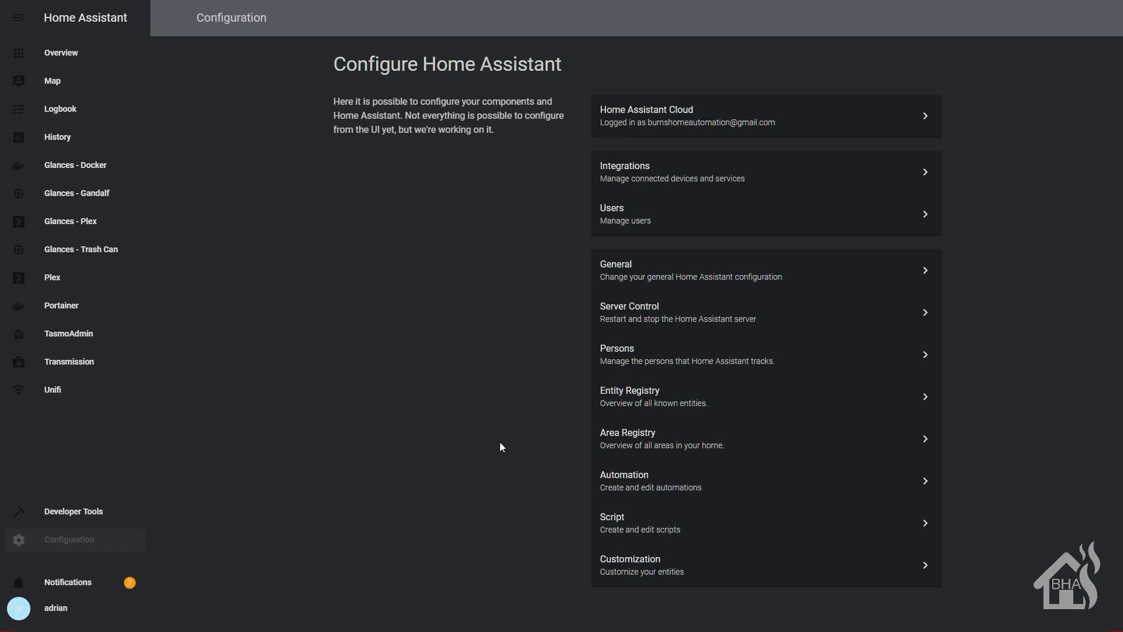
# Step: Find the iPad device tracker in the Entity Registry and view its settings, closing them without changes
pyautogui.click(643, 395)
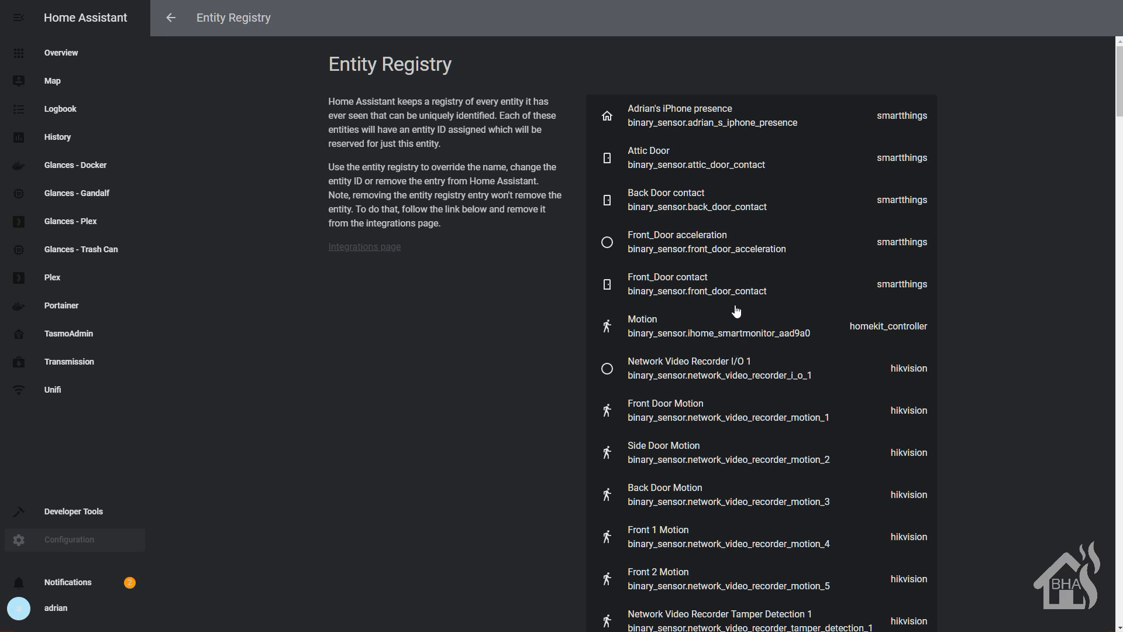
pyautogui.scroll(-3, 706, 283)
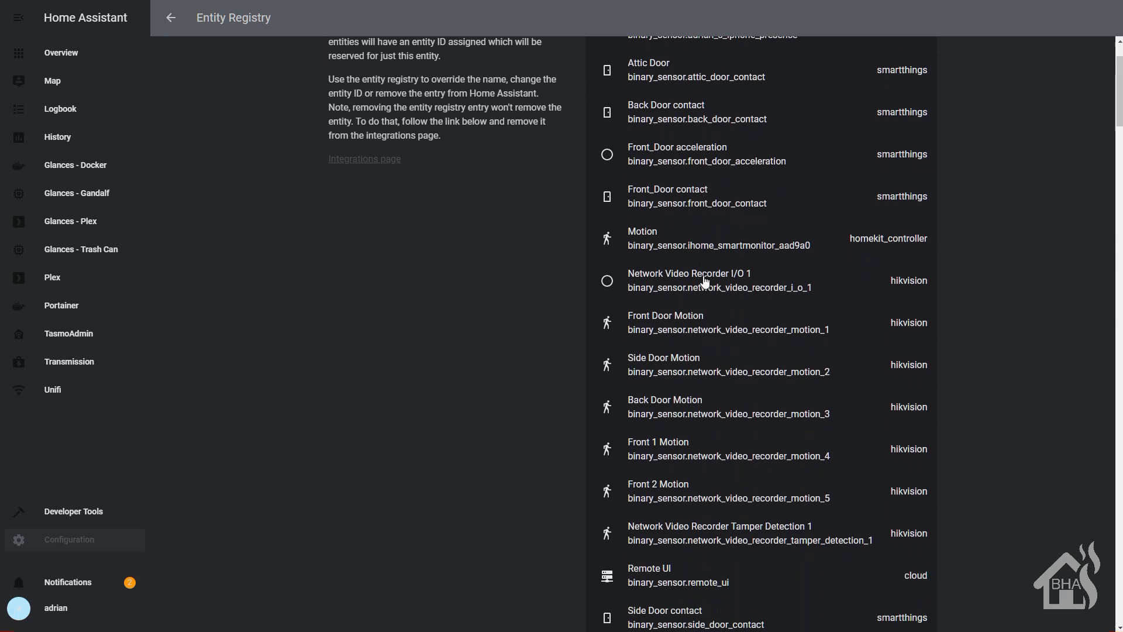
pyautogui.scroll(-3, 705, 282)
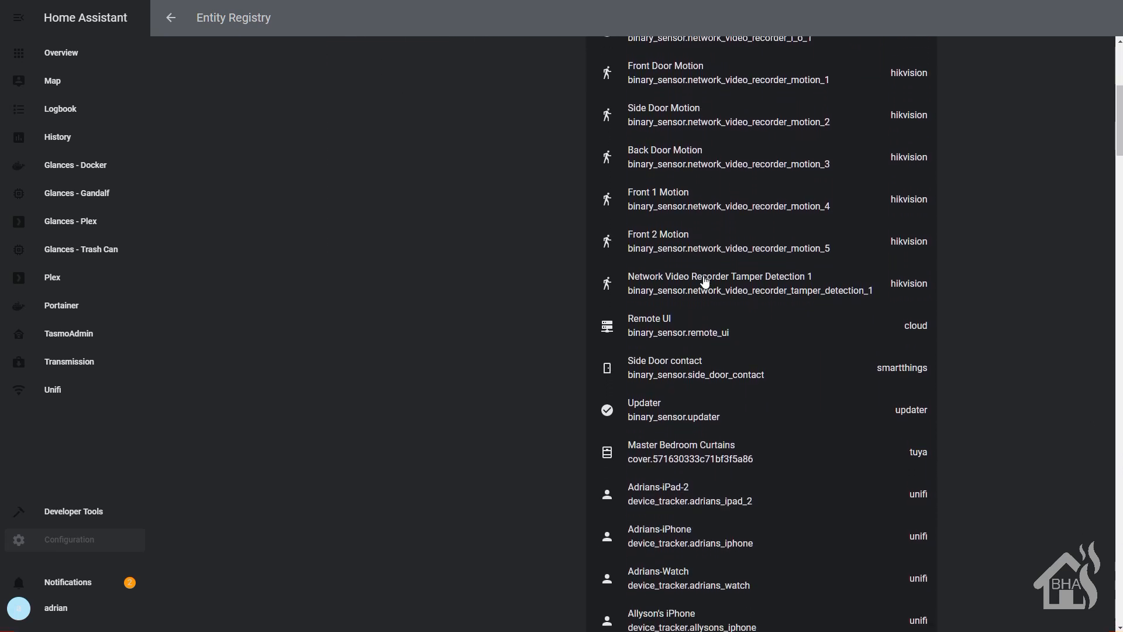
pyautogui.scroll(-2, 705, 282)
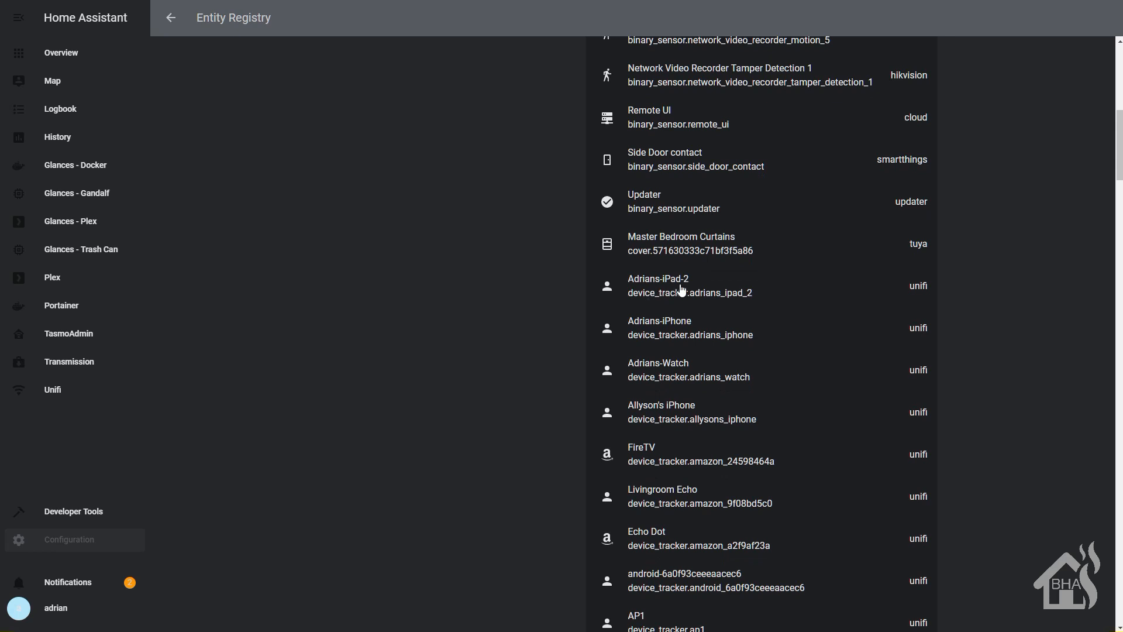
pyautogui.click(681, 290)
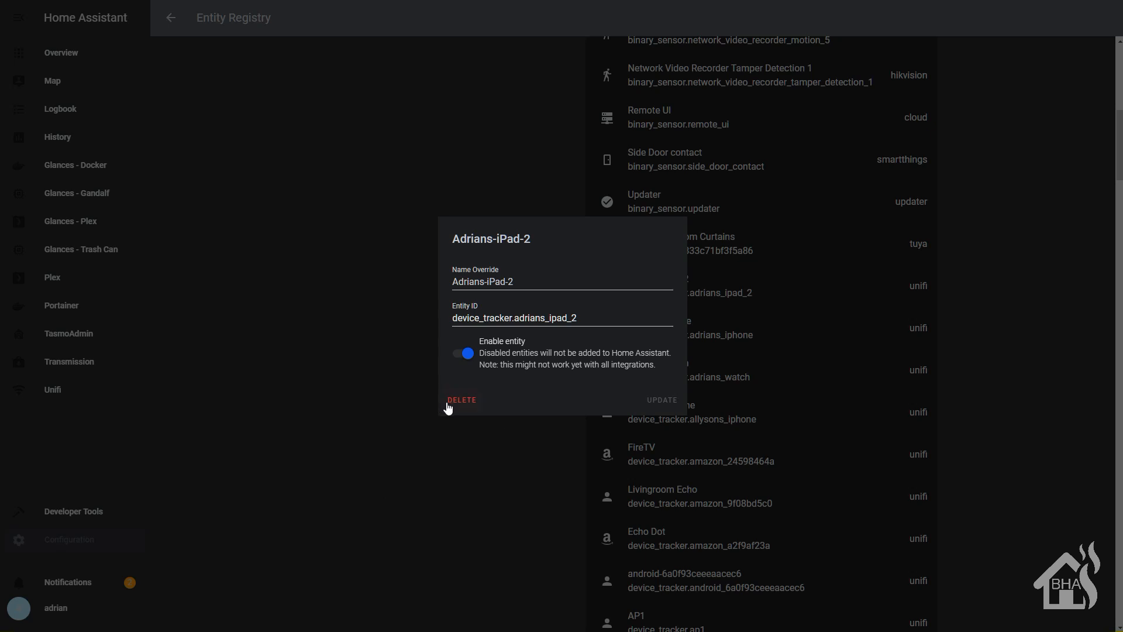
pyautogui.click(552, 489)
# Step: View the registry settings of the ESP_750A88 device tracker and close them without changes
pyautogui.scroll(-3, 805, 411)
pyautogui.scroll(-4, 806, 411)
pyautogui.scroll(-4, 805, 412)
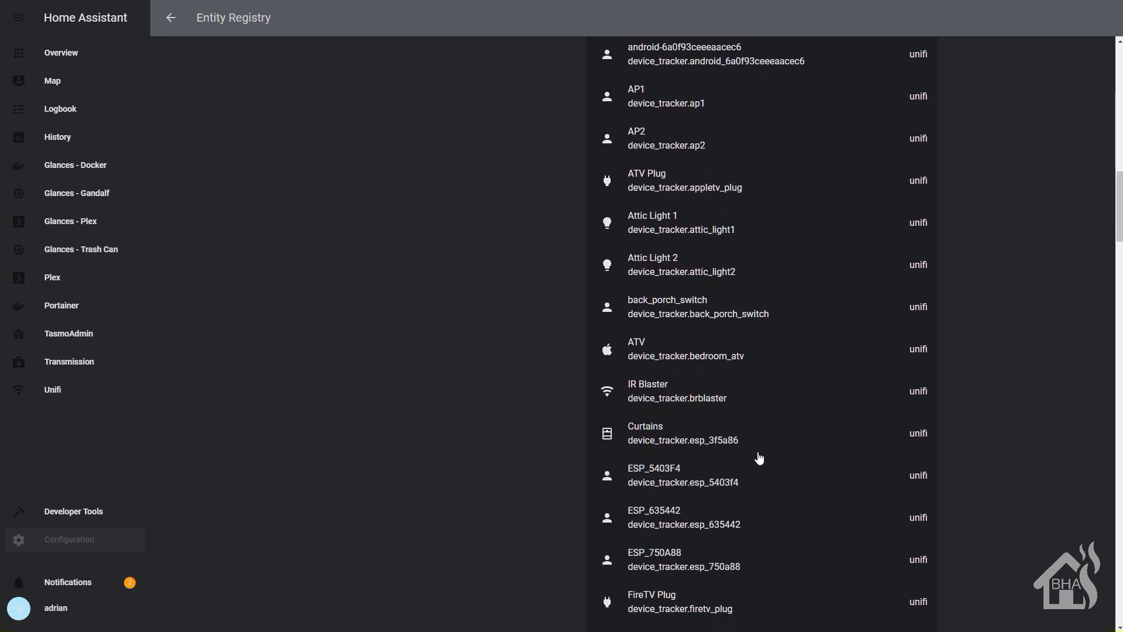
pyautogui.click(668, 567)
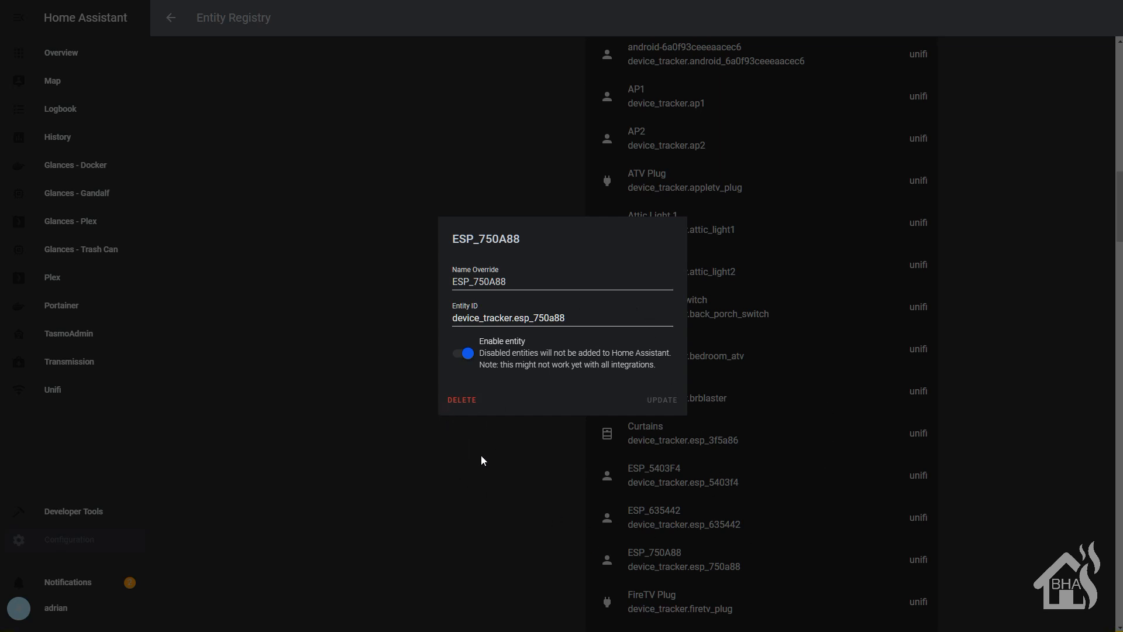
pyautogui.click(506, 454)
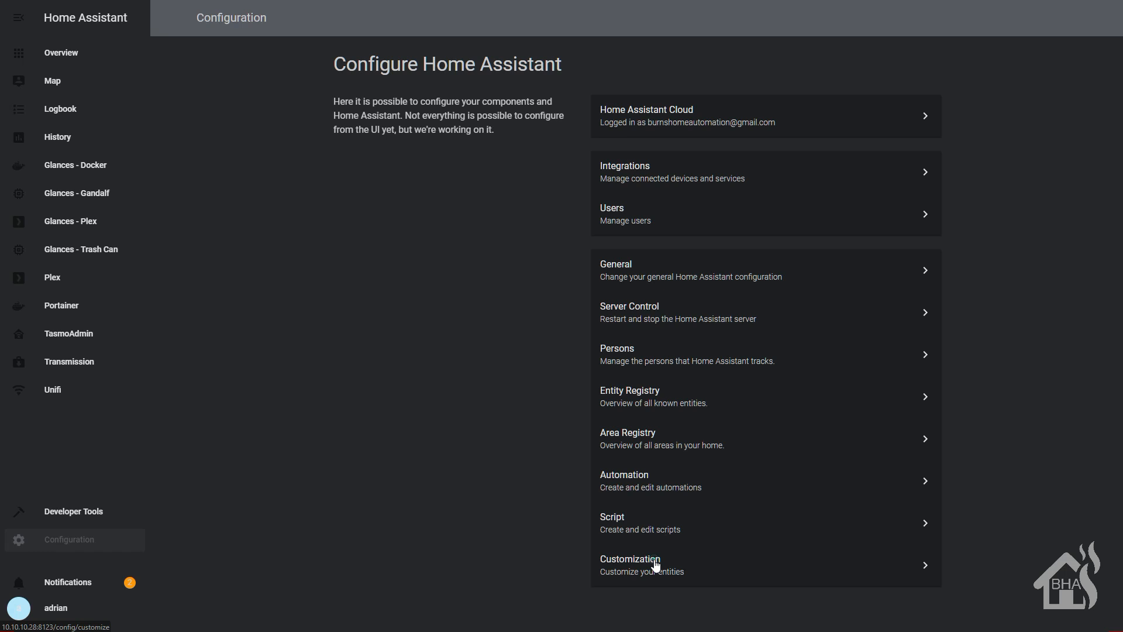
# Step: On the Customization page, select the "AUTOMATION - Kitchen cabinet lights 2" entity and look through the attributes available to override
pyautogui.click(655, 563)
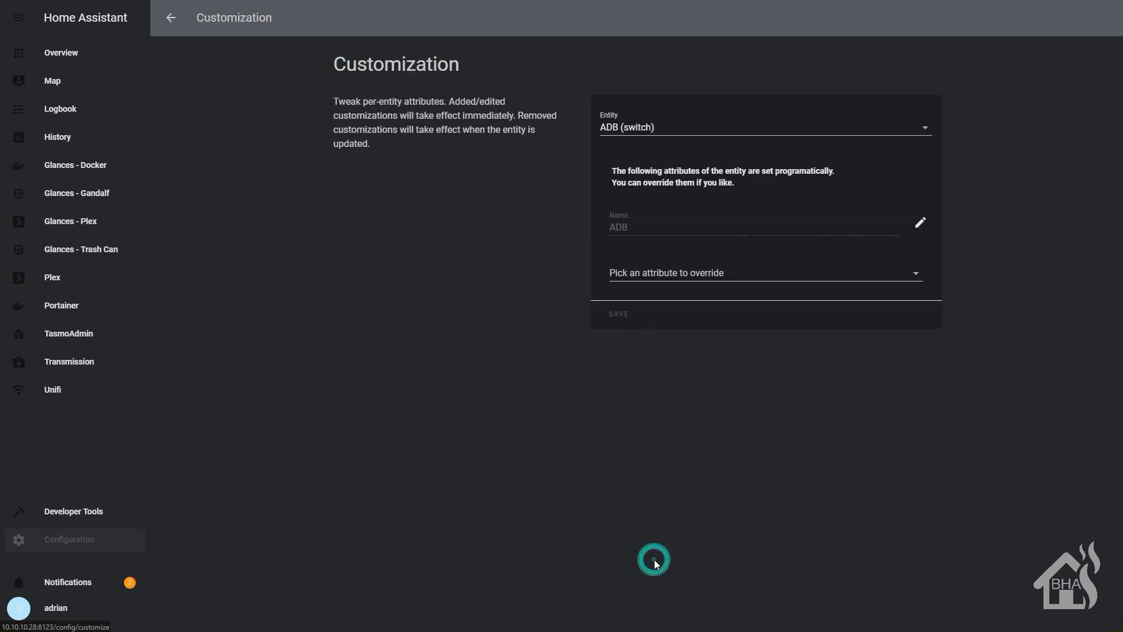
pyautogui.click(901, 133)
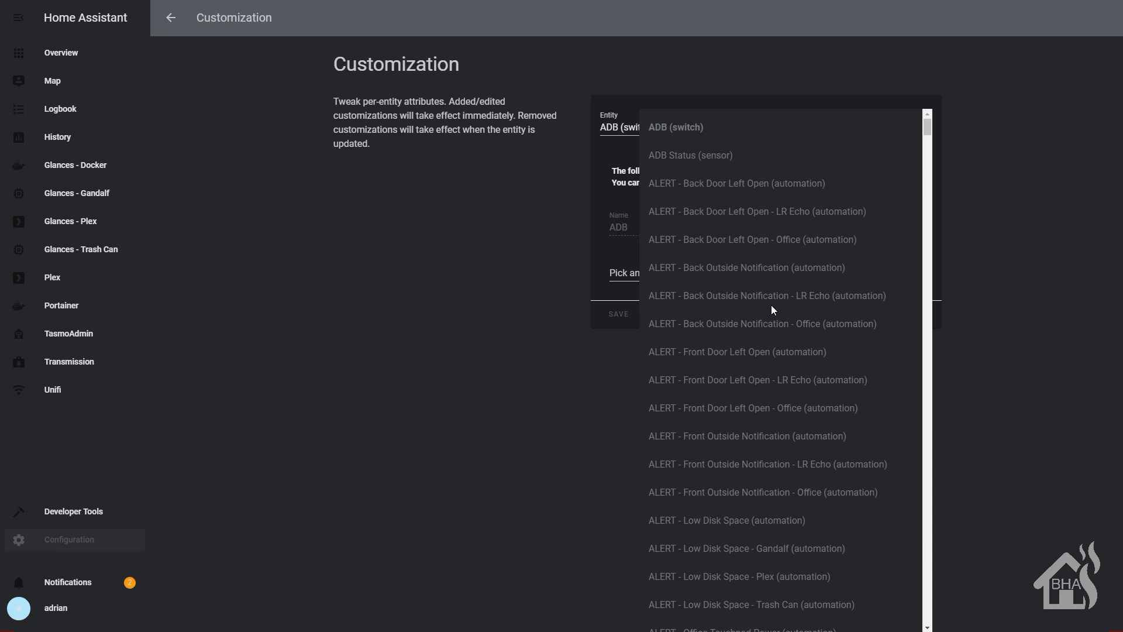
pyautogui.scroll(-3, 771, 305)
pyautogui.scroll(-2, 772, 304)
pyautogui.scroll(-3, 772, 305)
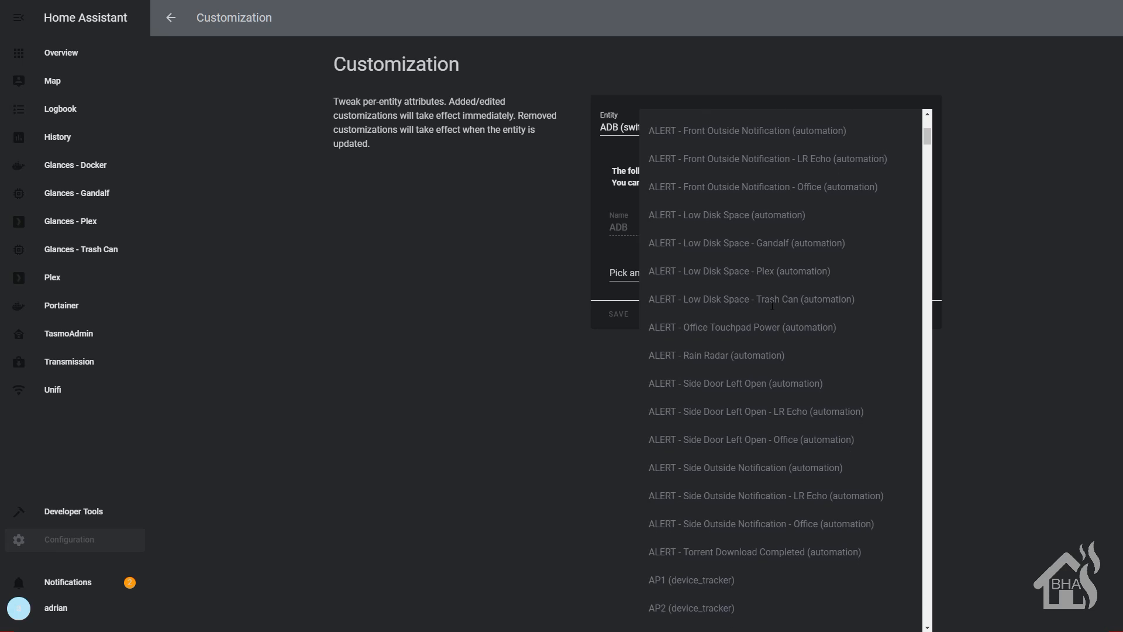
pyautogui.scroll(-5, 772, 305)
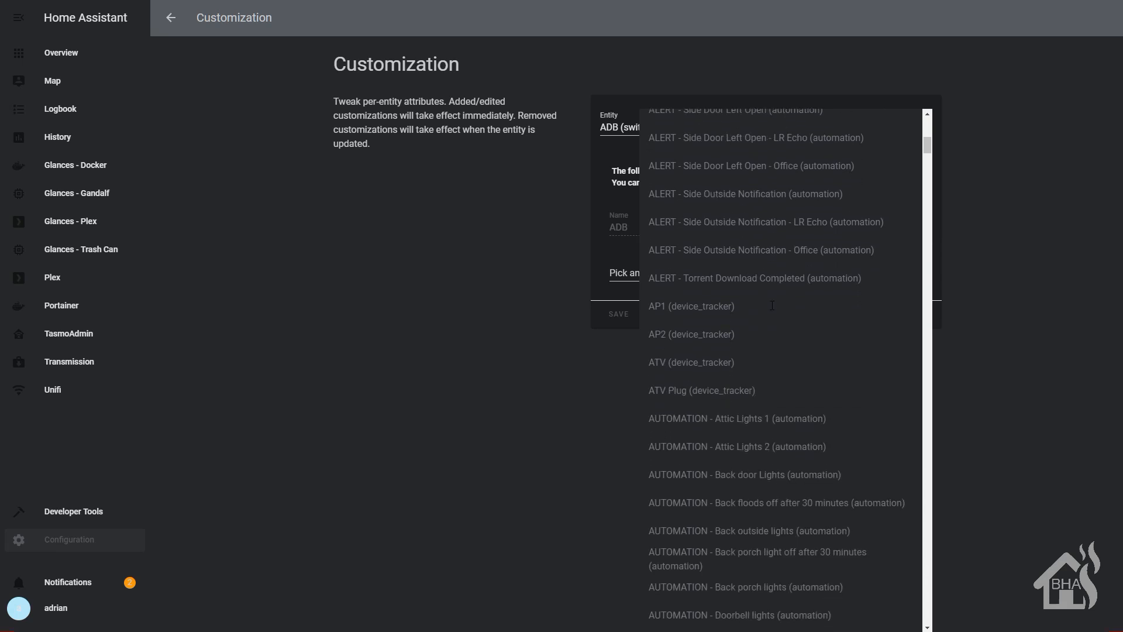
pyautogui.scroll(-5, 772, 306)
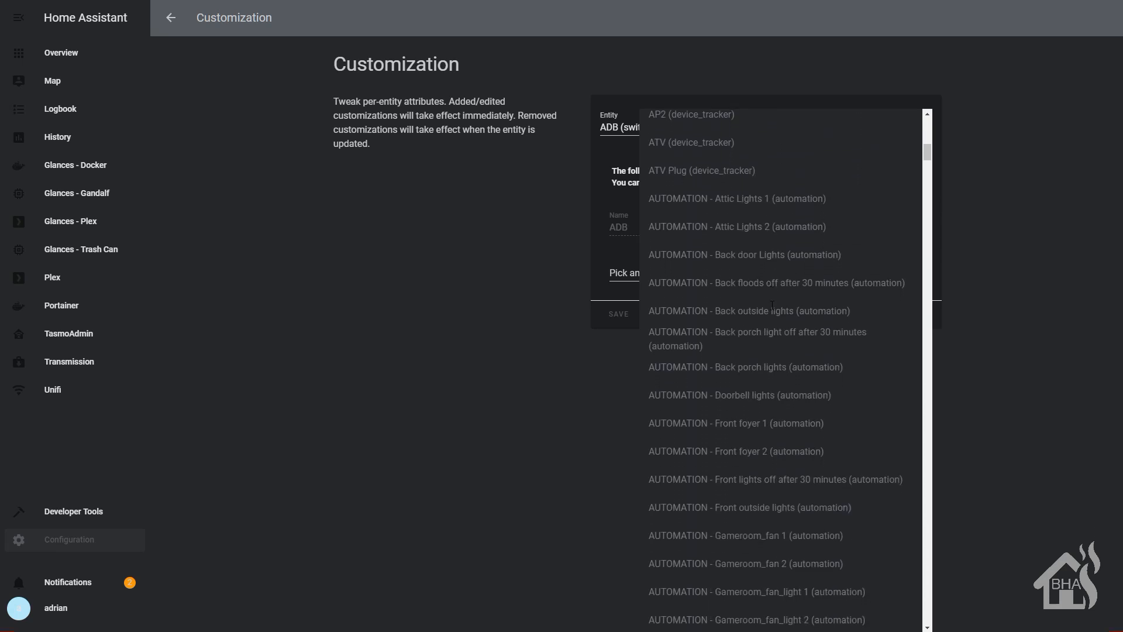
pyautogui.scroll(-3, 771, 304)
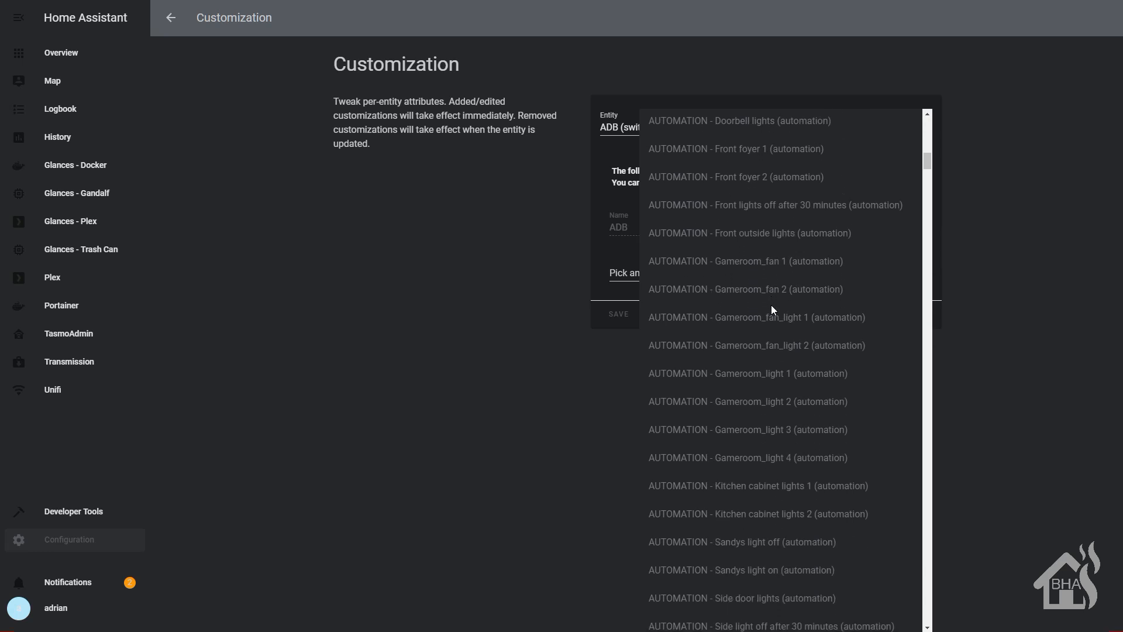
pyautogui.scroll(-1, 771, 310)
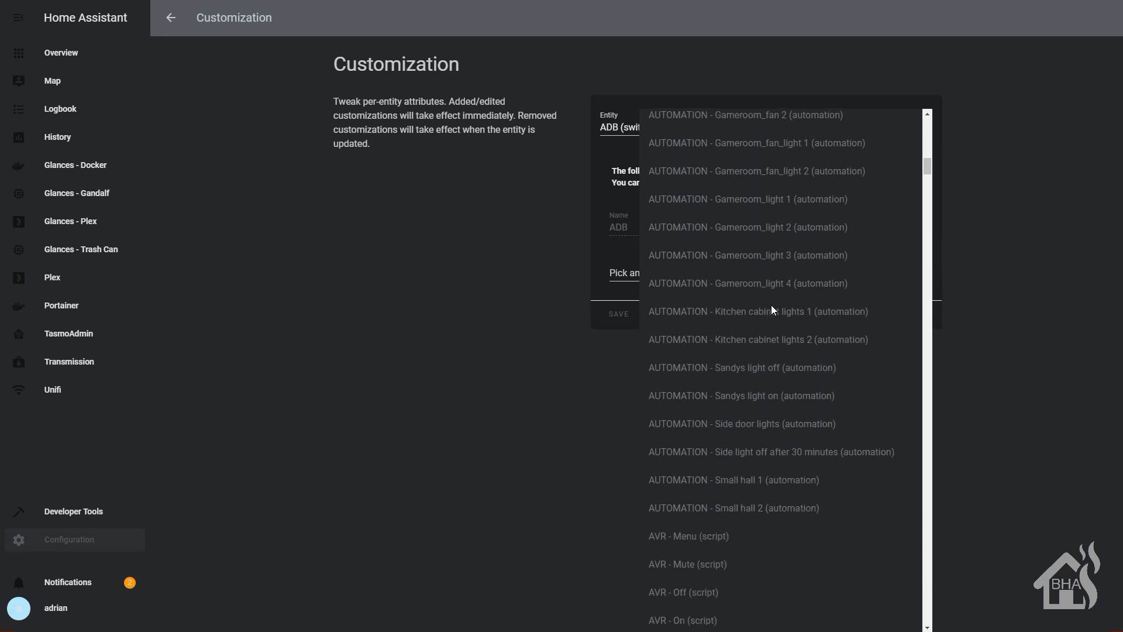
pyautogui.click(670, 344)
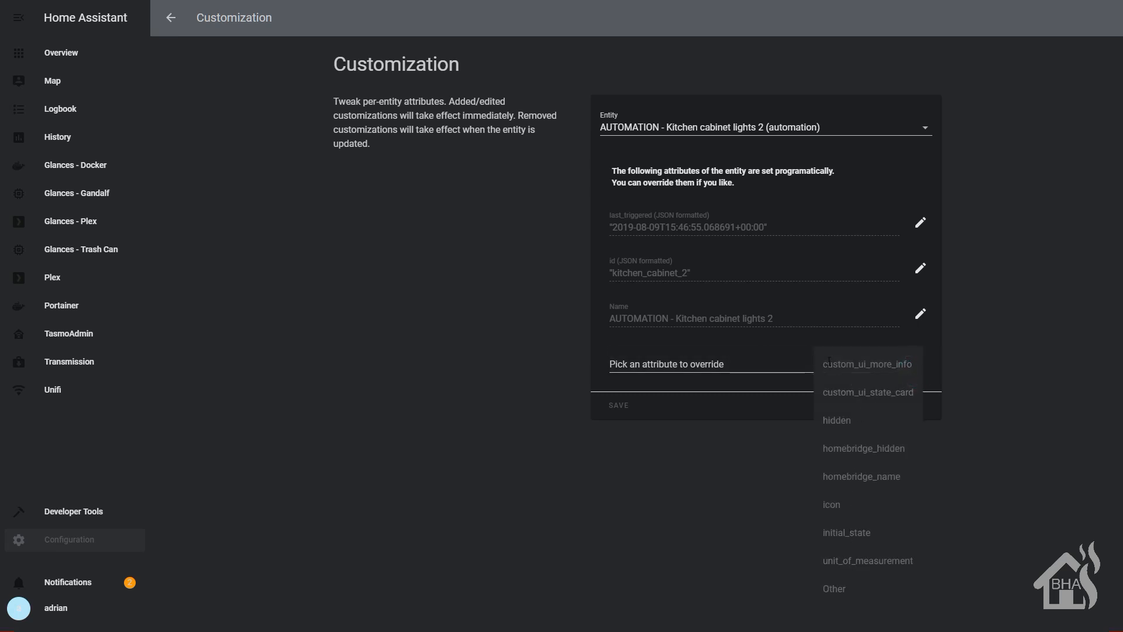
pyautogui.click(613, 527)
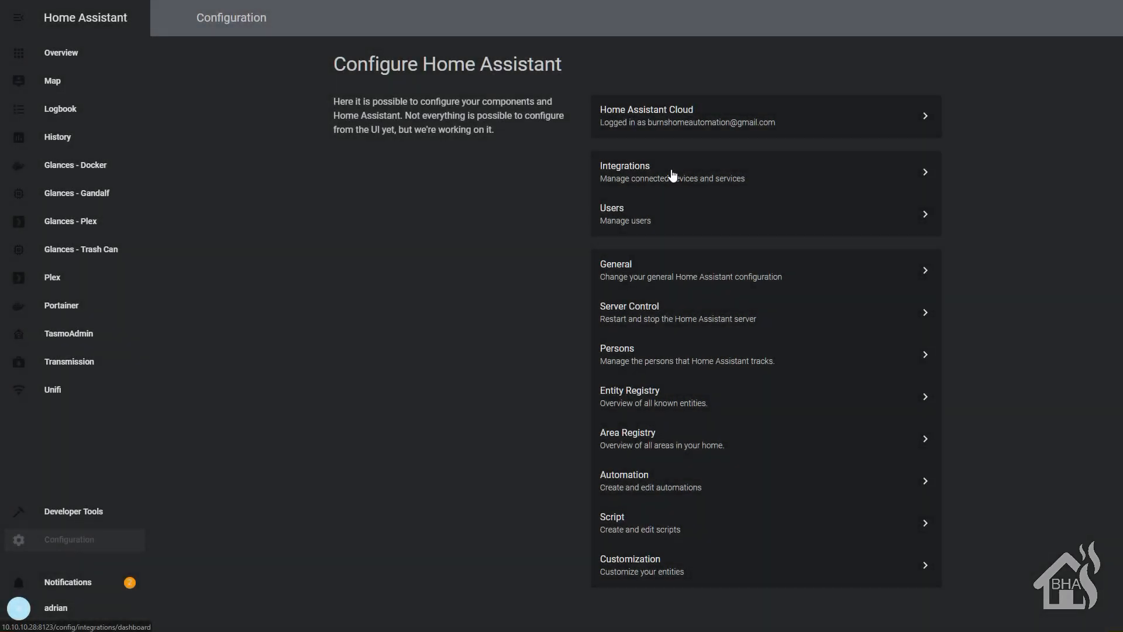
# Step: Open the UniFi Controller integration, view the Attic Light 1 device settings without changing them, and return to the integrations list
pyautogui.click(672, 175)
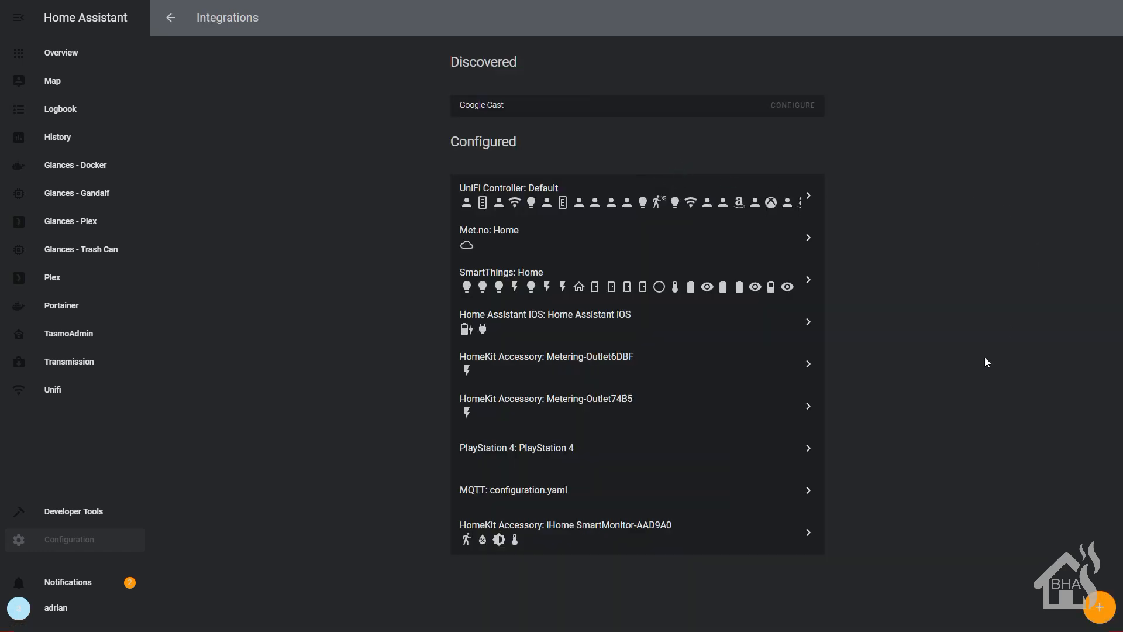
pyautogui.click(556, 197)
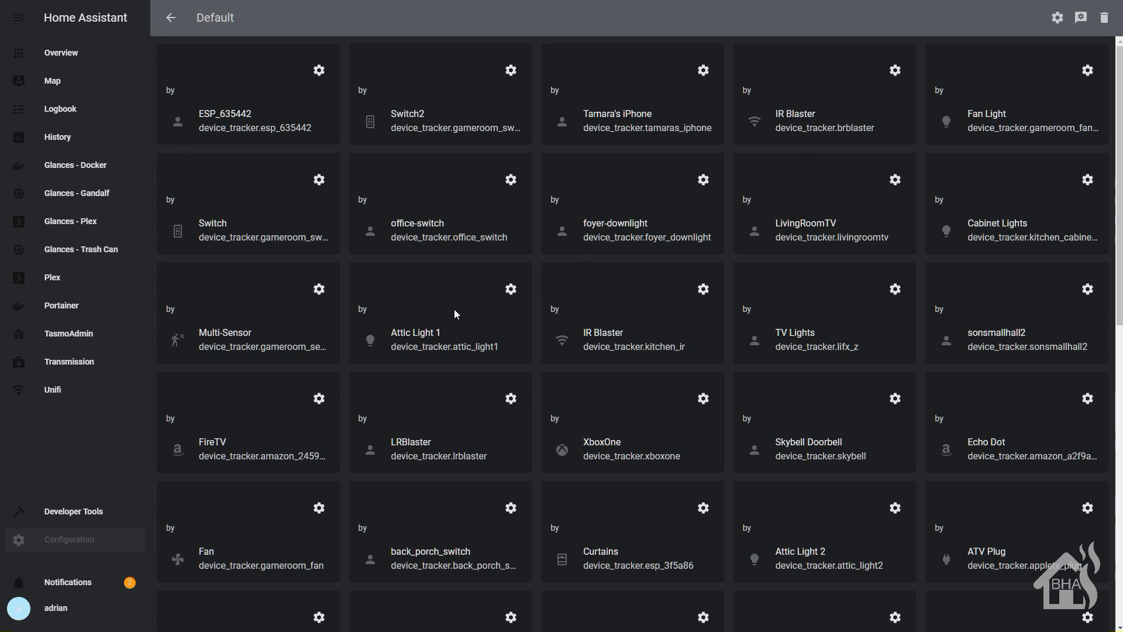
pyautogui.click(433, 321)
pyautogui.click(511, 290)
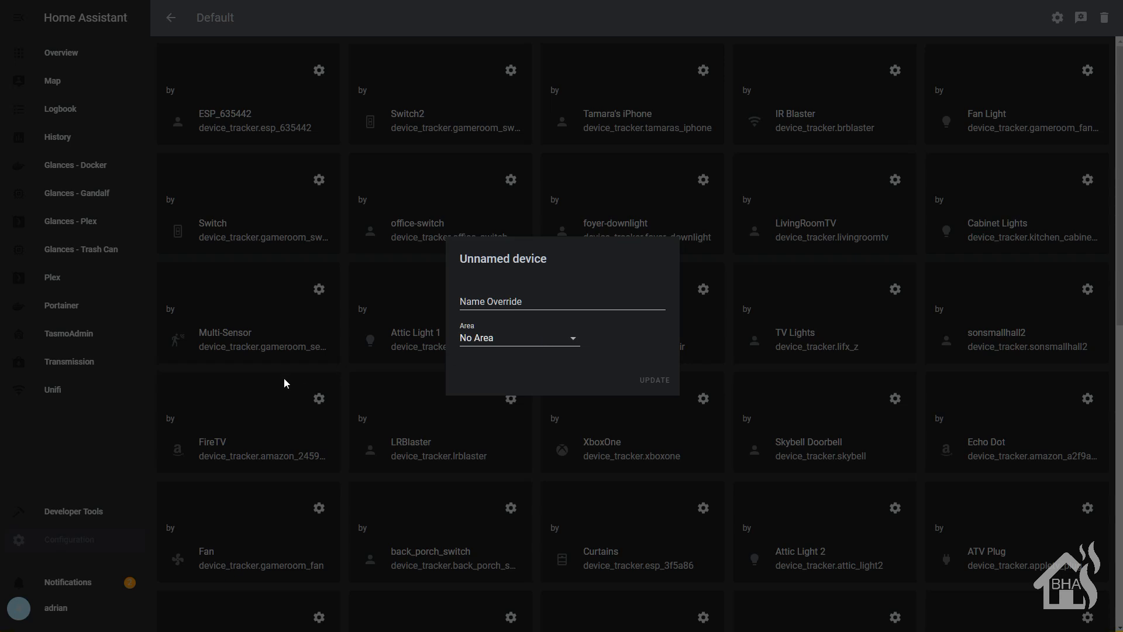
pyautogui.click(400, 413)
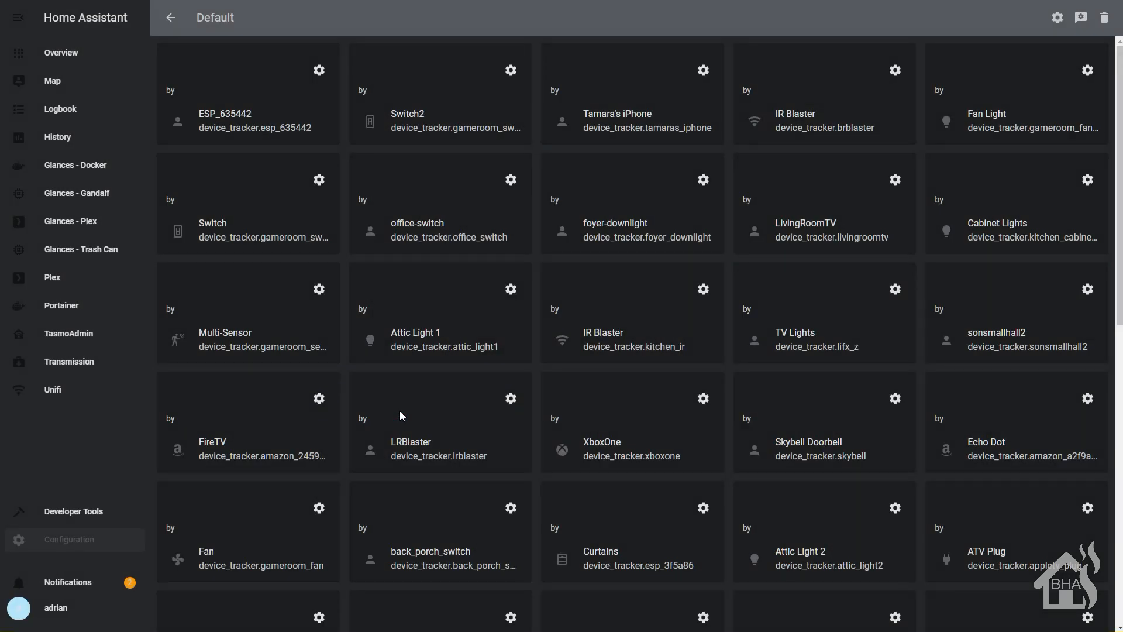
pyautogui.click(170, 18)
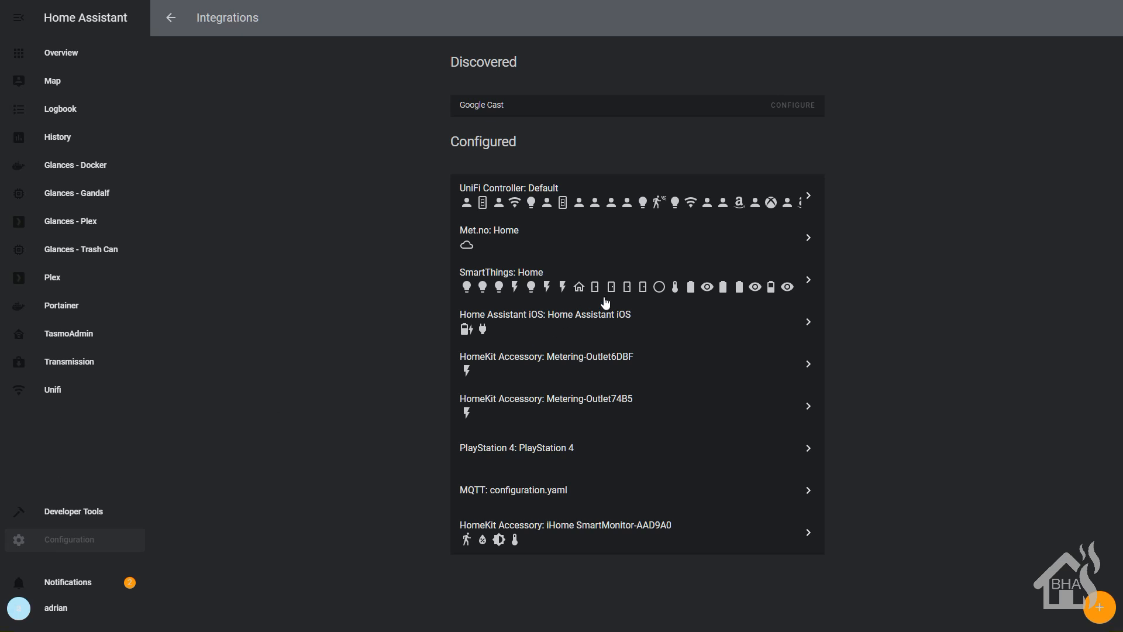
# Step: In the SmartThings integration, view the Livingroom Lights device settings and light controls without changes, and return to the integrations list
pyautogui.click(496, 296)
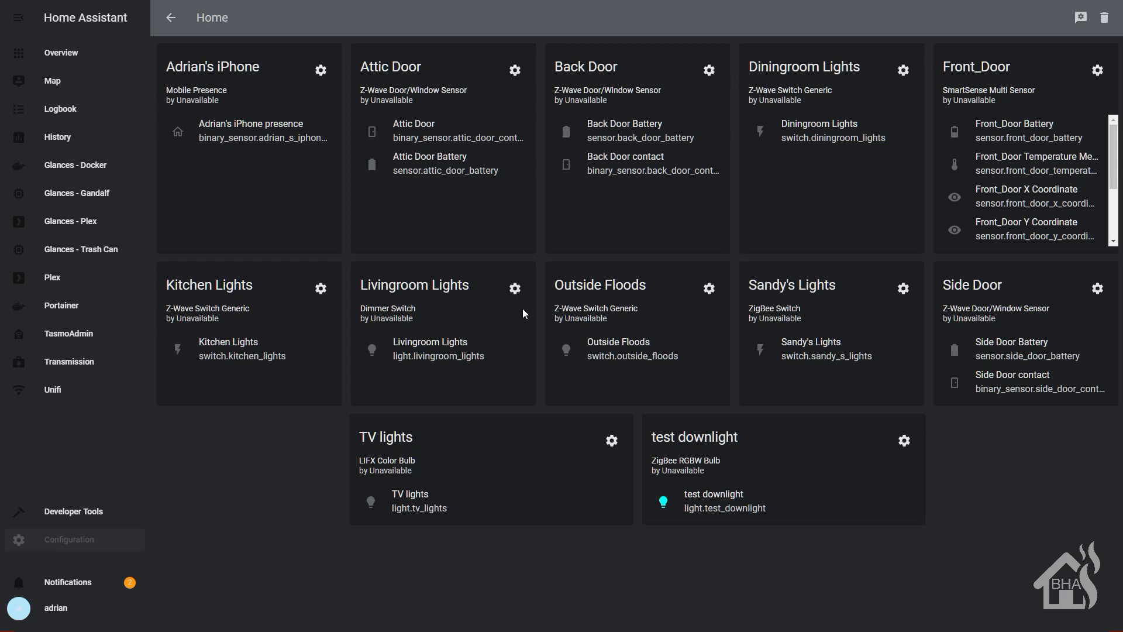
pyautogui.click(513, 292)
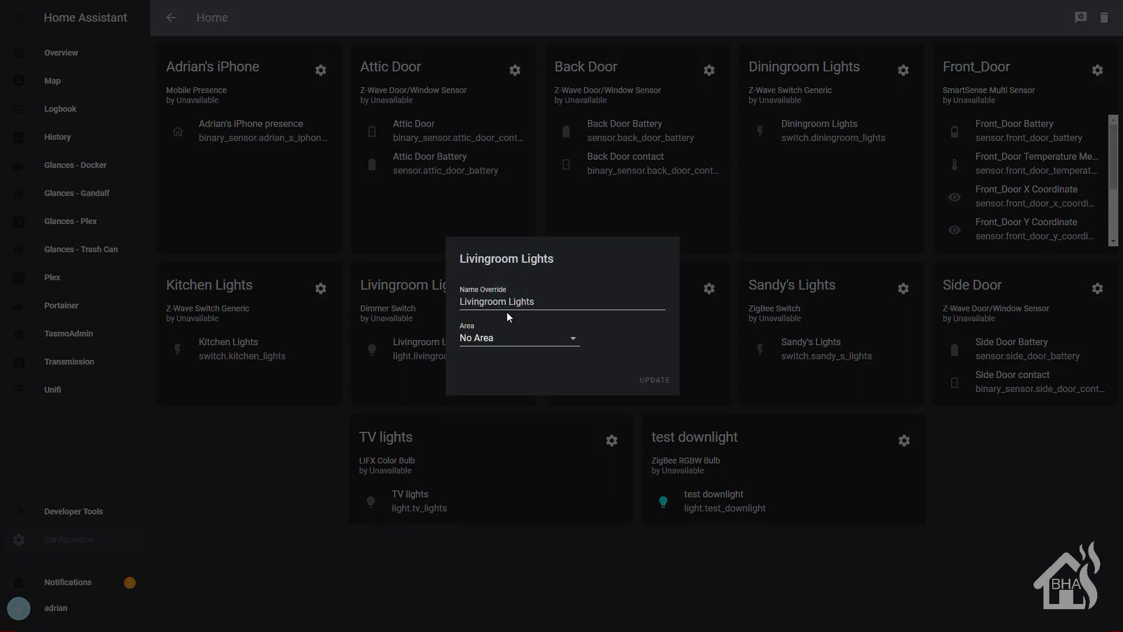
pyautogui.click(238, 523)
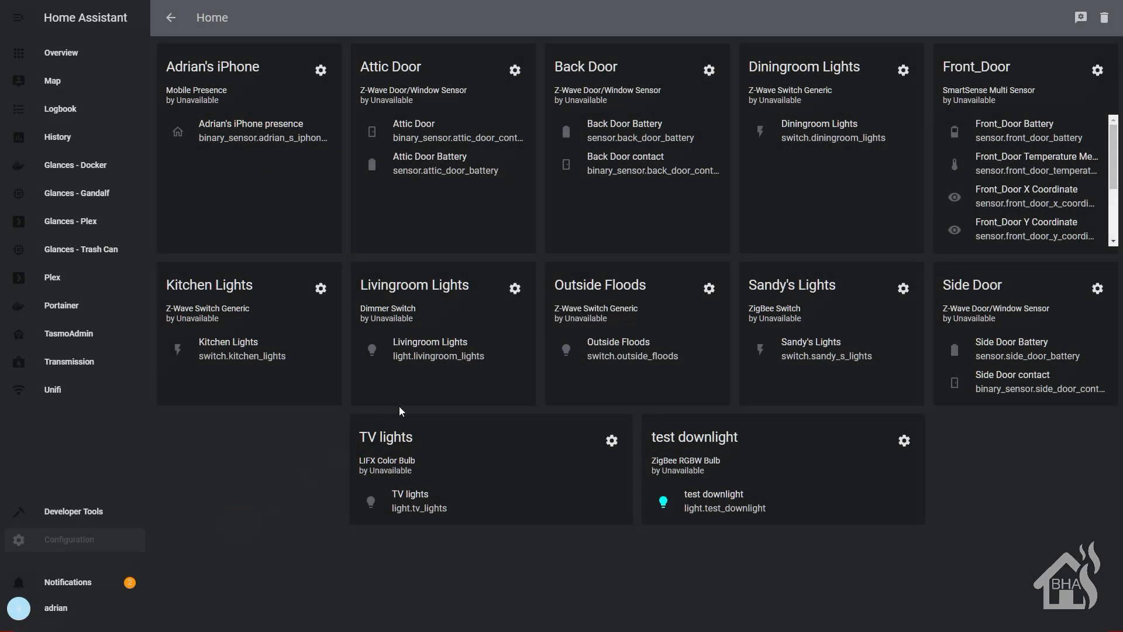
pyautogui.click(383, 349)
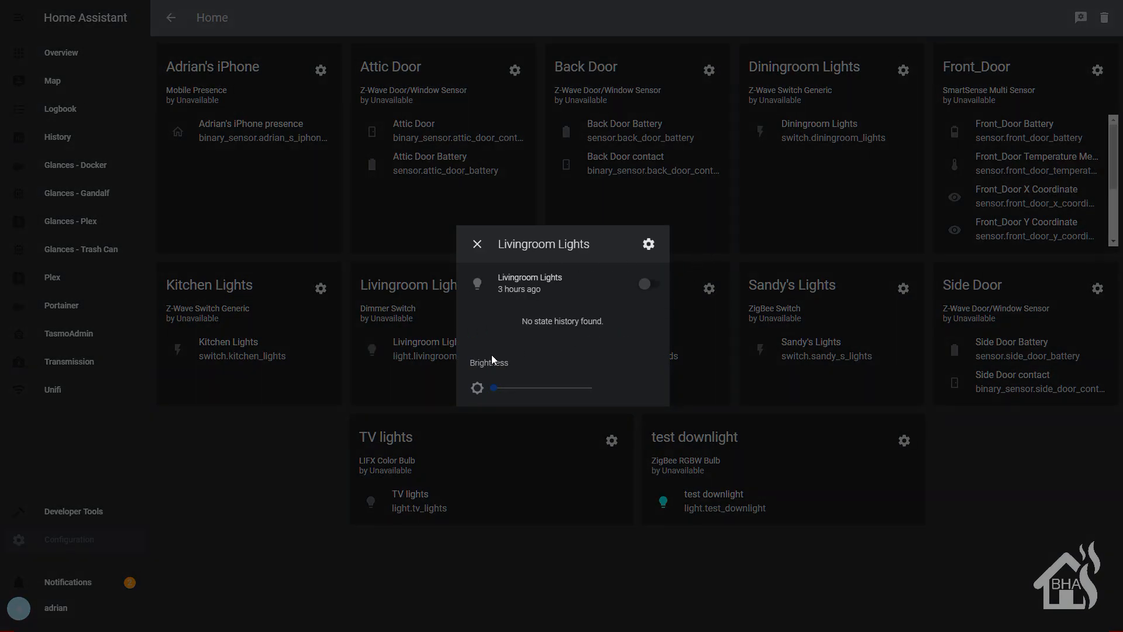
pyautogui.click(248, 490)
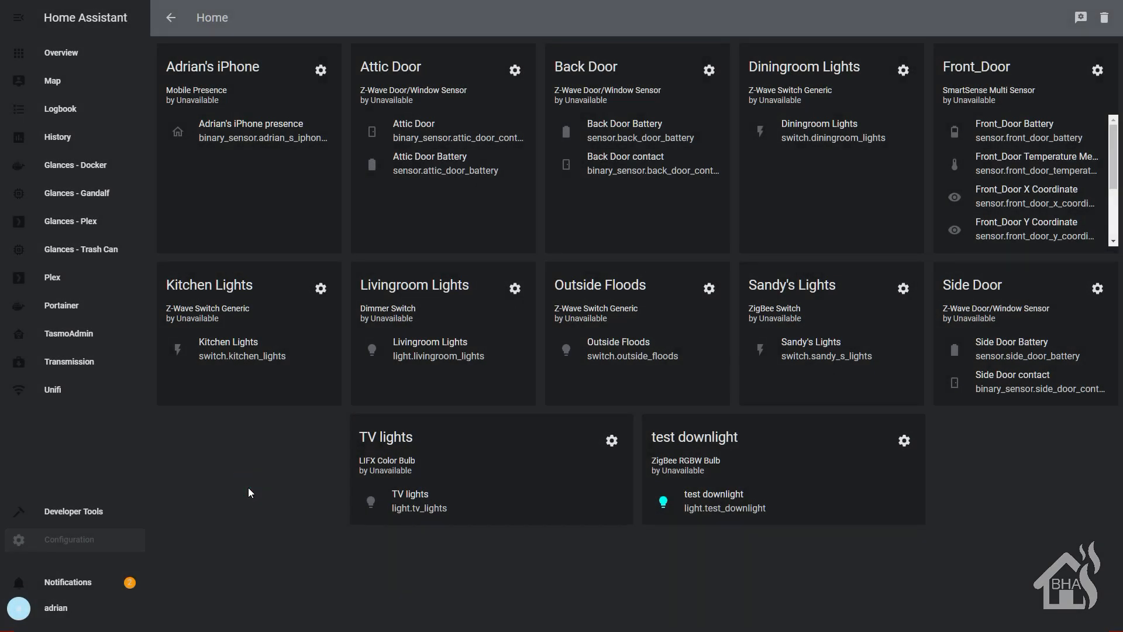
pyautogui.click(171, 19)
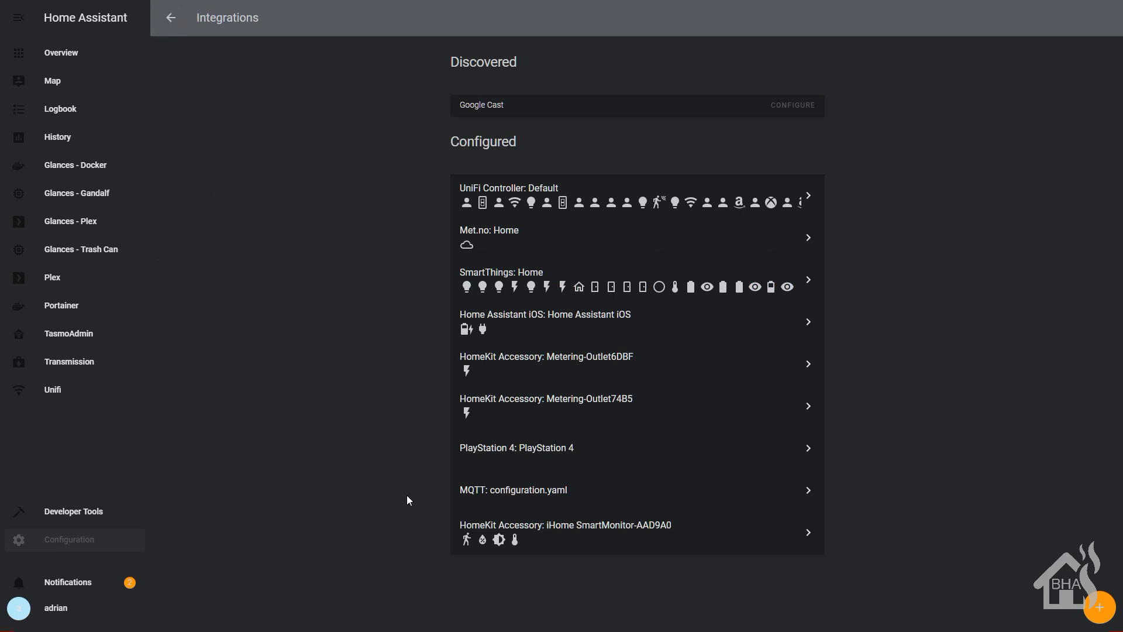
# Step: Open the HomeKit iHome SmartMonitor integration, view its System Options without changing them, and leave the integration page
pyautogui.click(568, 537)
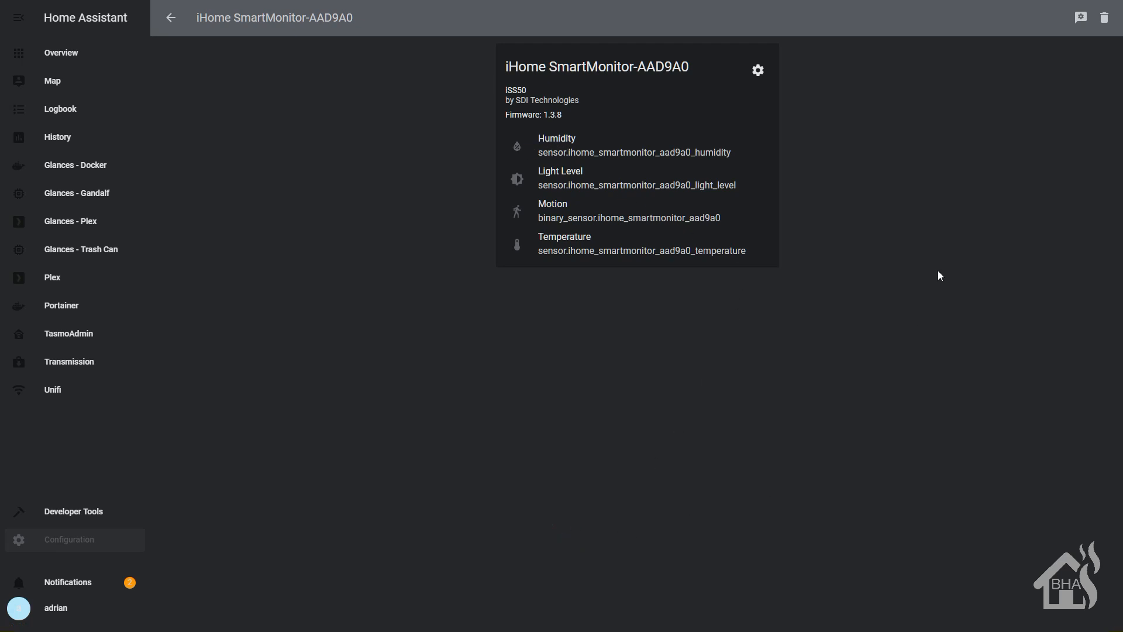
pyautogui.click(1082, 17)
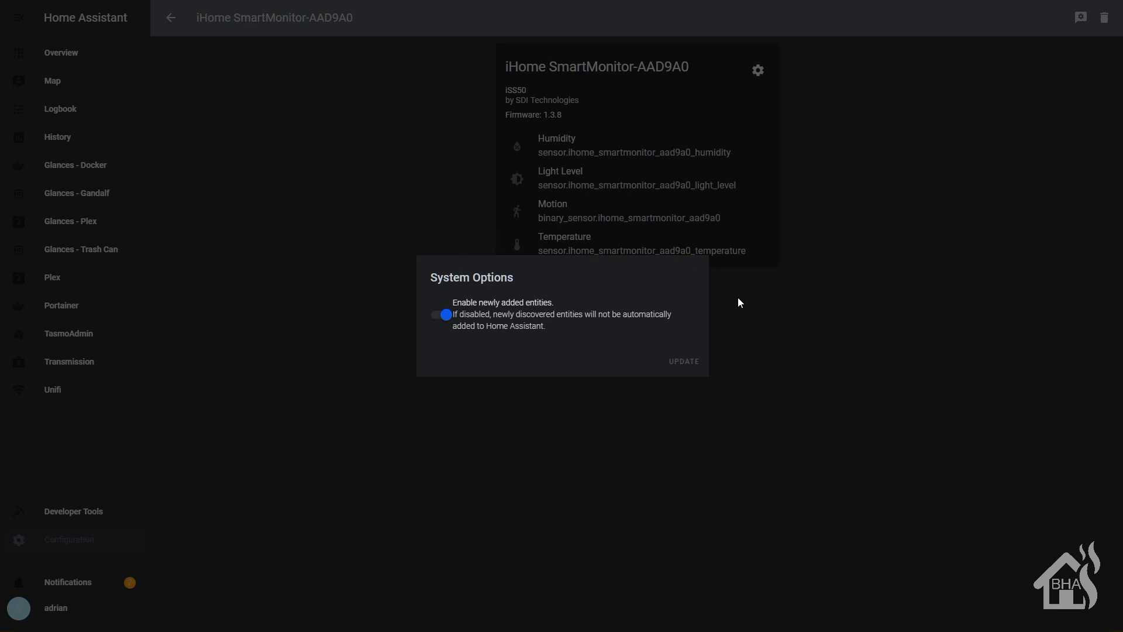
pyautogui.click(475, 416)
pyautogui.click(168, 19)
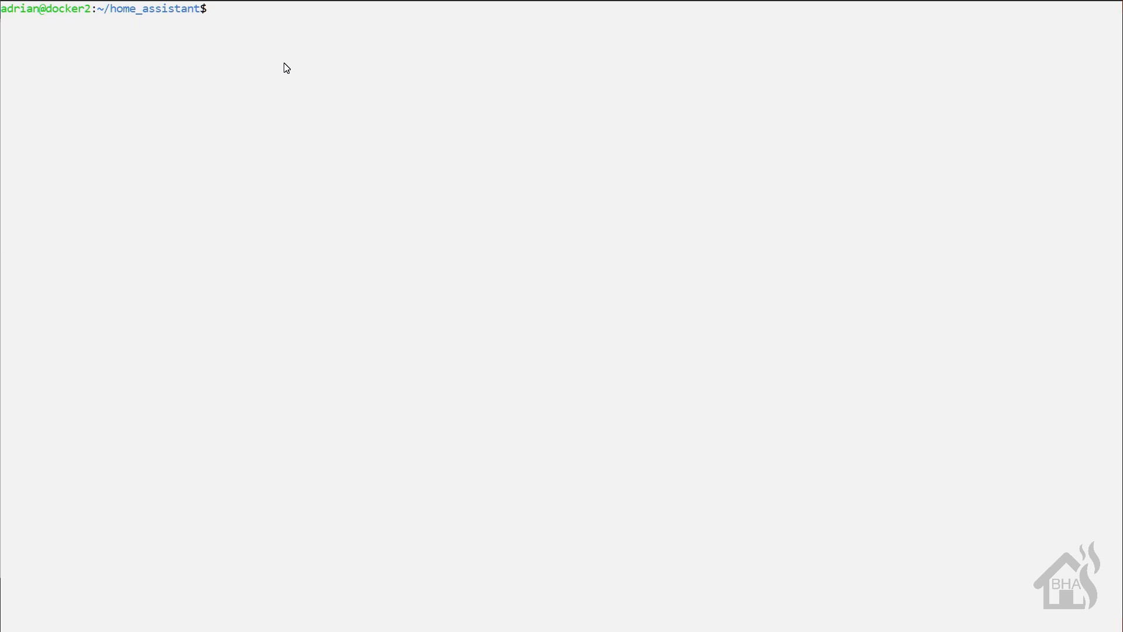
# Step: Switch to the terminal and open sensor.yaml from the home_assistant folder with sudo vi
pyautogui.click(287, 68)
pyautogui.write('sudo vi sens')
pyautogui.press('Tab')
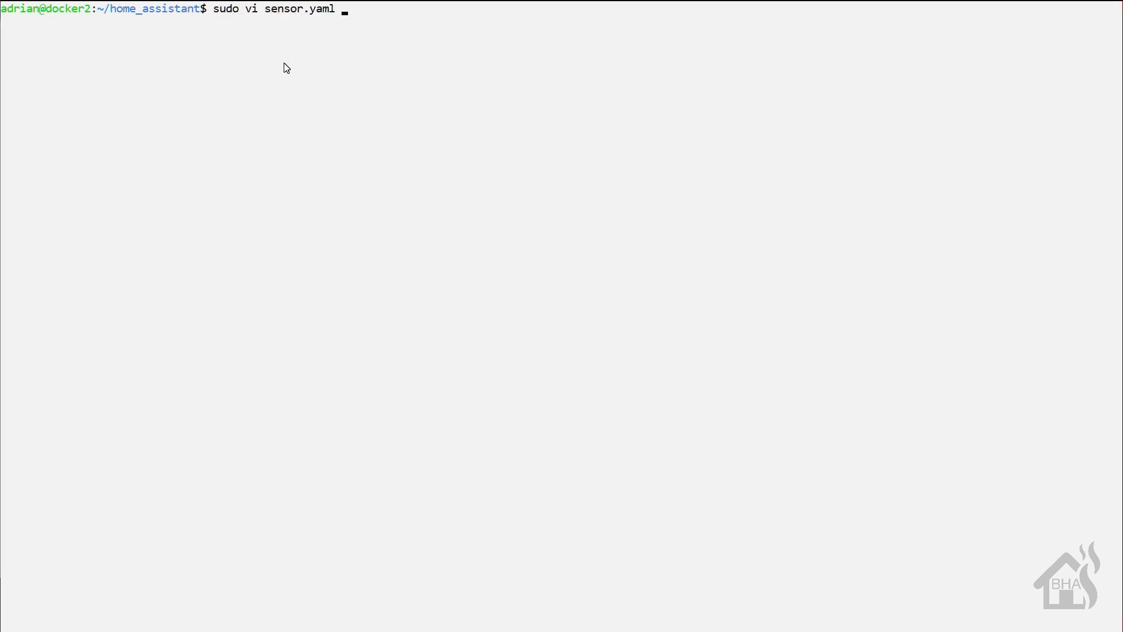
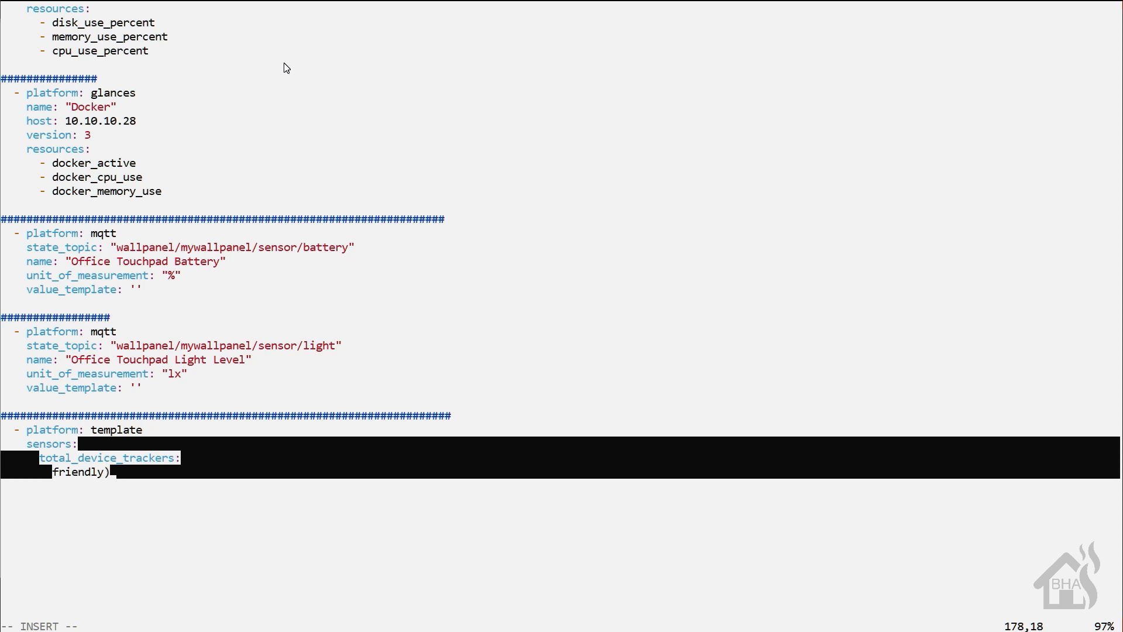
# Step: Under total_device_trackers in the template sensor, set friendly_name to Device_Trackers and entity_id to sensor.time
pyautogui.write('e: ')
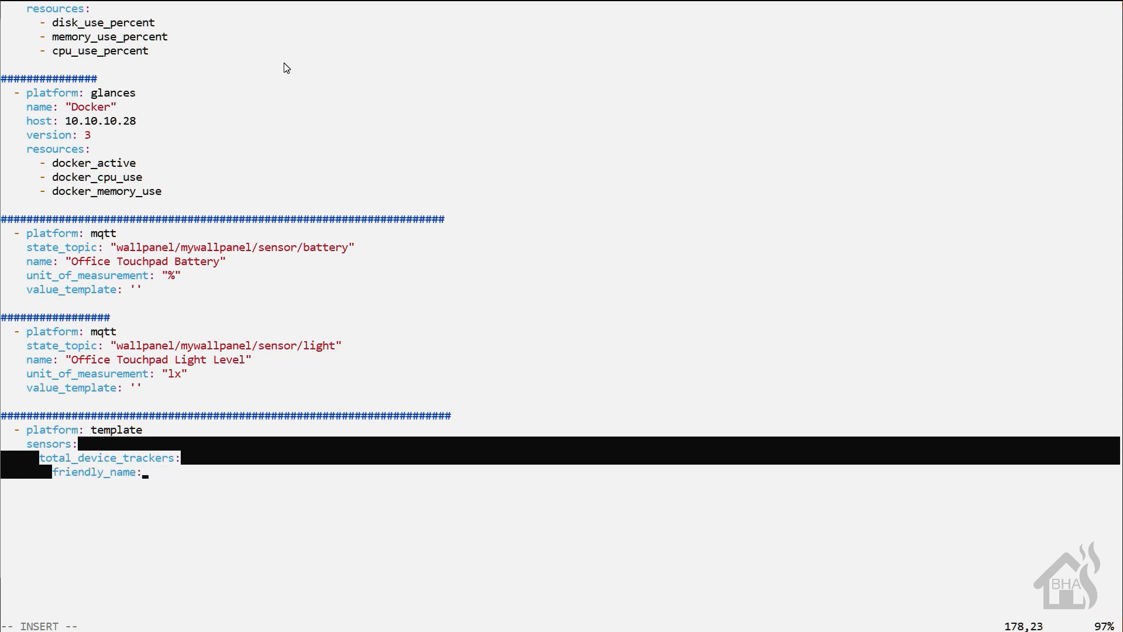
pyautogui.write('Device_Trackers')
pyautogui.press('Return')
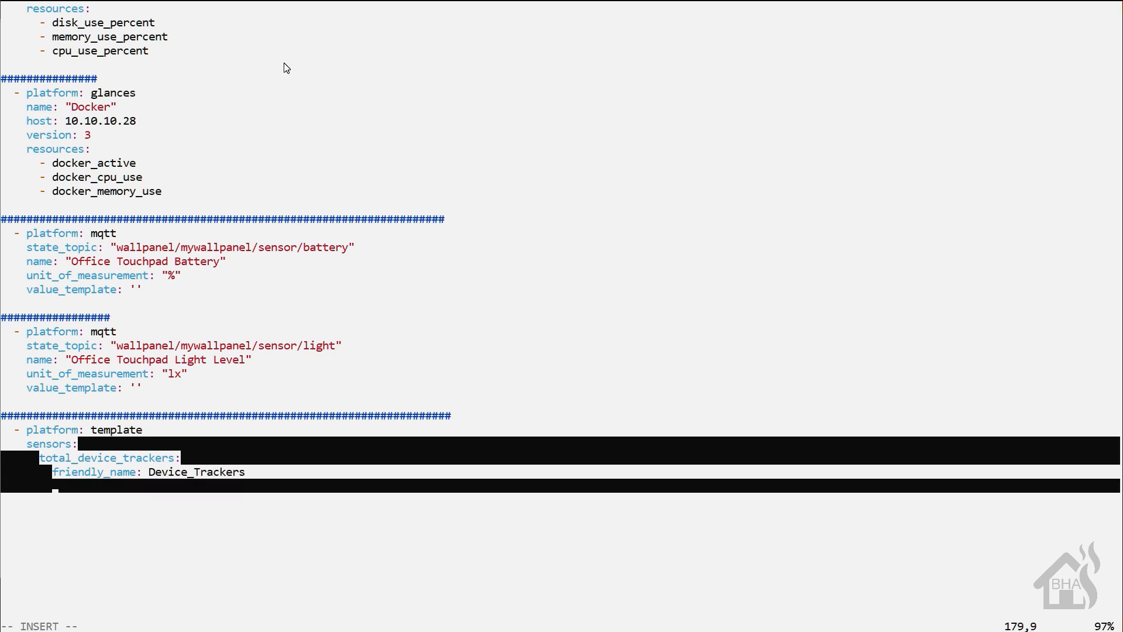
pyautogui.write('entity_id: sen')
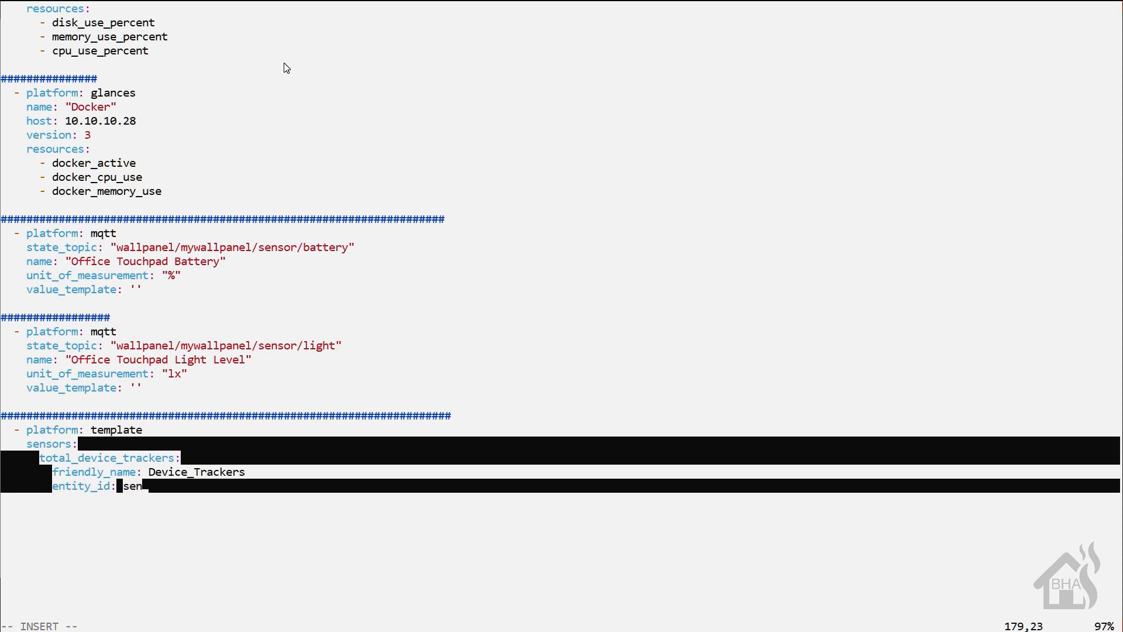
pyautogui.write('sor.time')
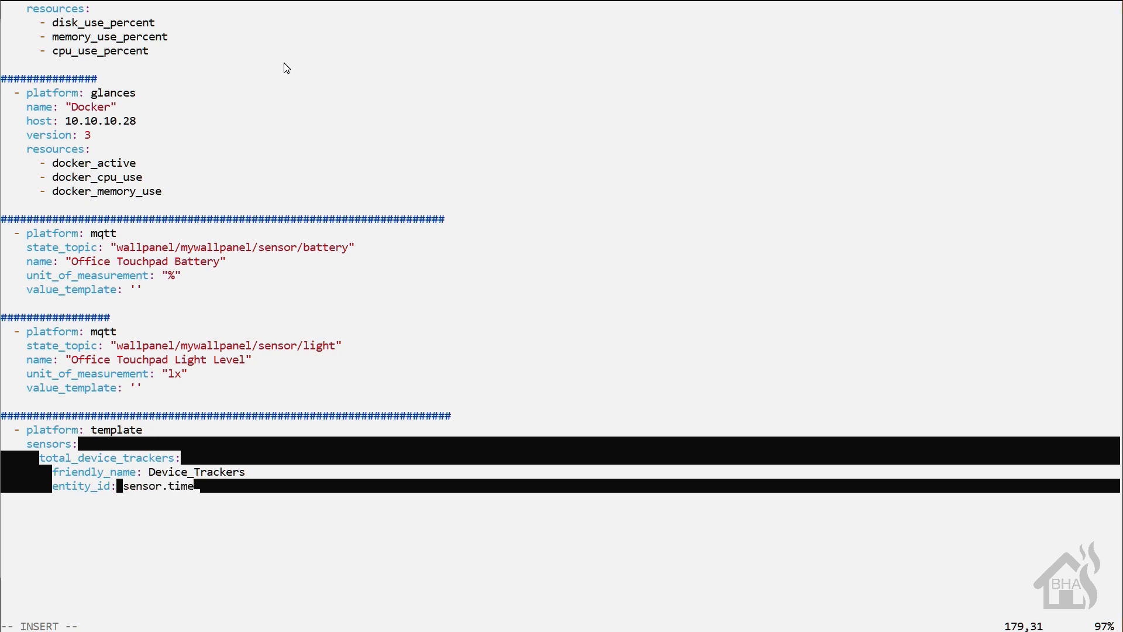
pyautogui.press('Return')
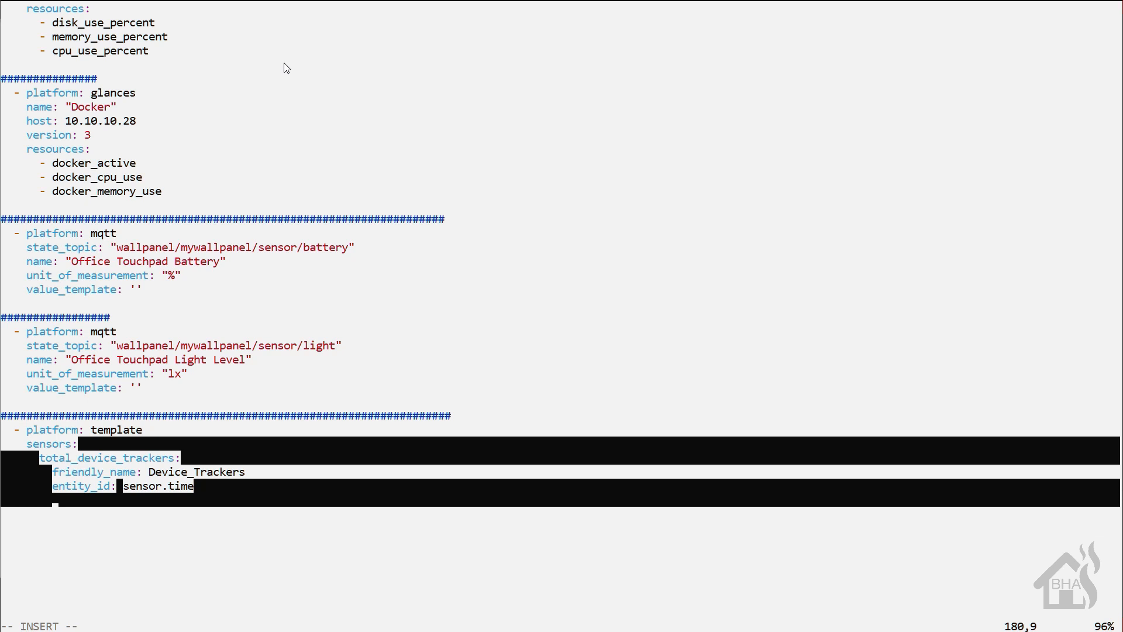
# Step: Add a value_template using >- with {{ states.device_tracker | list | count }} indented on the line below it
pyautogui.write('value_template: ')
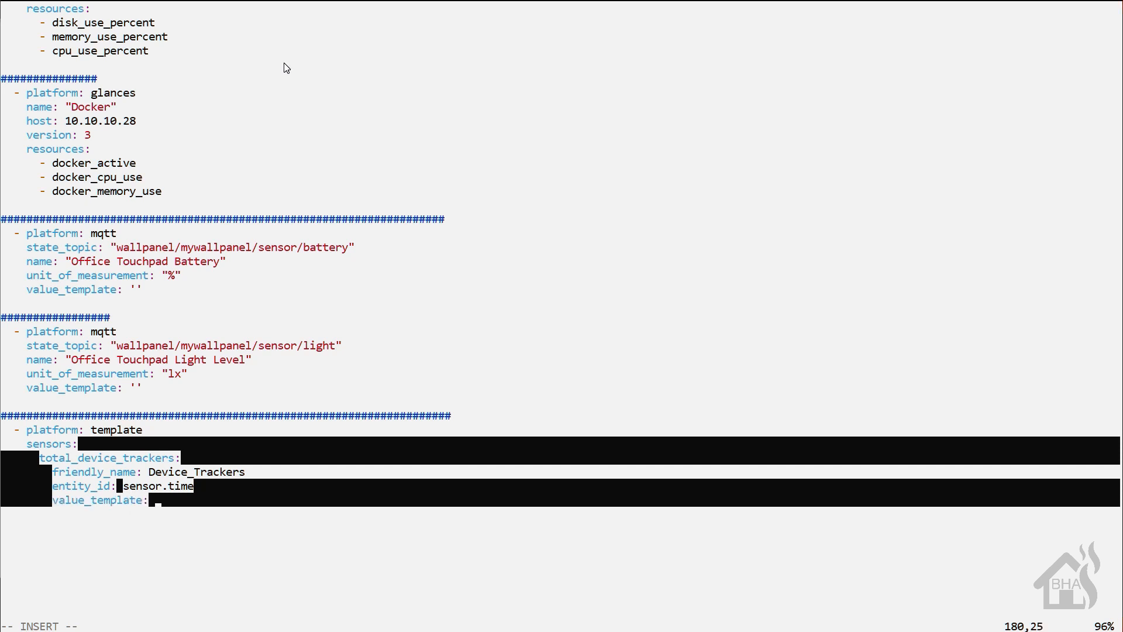
pyautogui.write('>-')
pyautogui.press('Return')
pyautogui.press('BackSpace')
pyautogui.press('BackSpace')
pyautogui.press('BackSpace')
pyautogui.press('BackSpace')
pyautogui.press('BackSpace')
pyautogui.press('BackSpace')
pyautogui.press('BackSpace')
pyautogui.press('BackSpace')
pyautogui.write('{{ states')
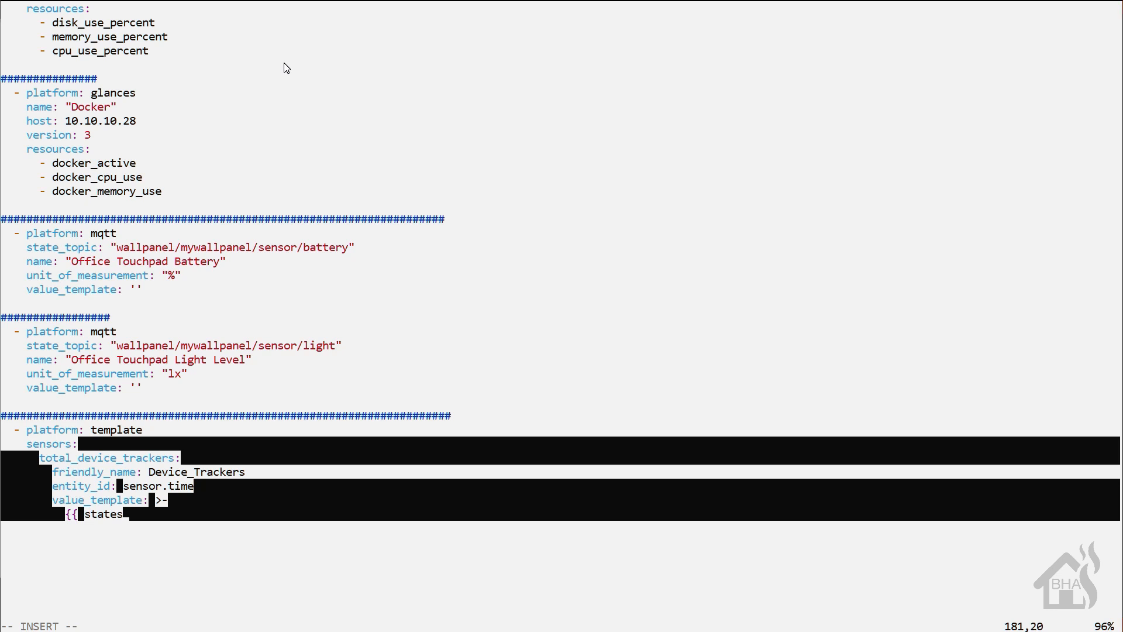
pyautogui.write('.device')
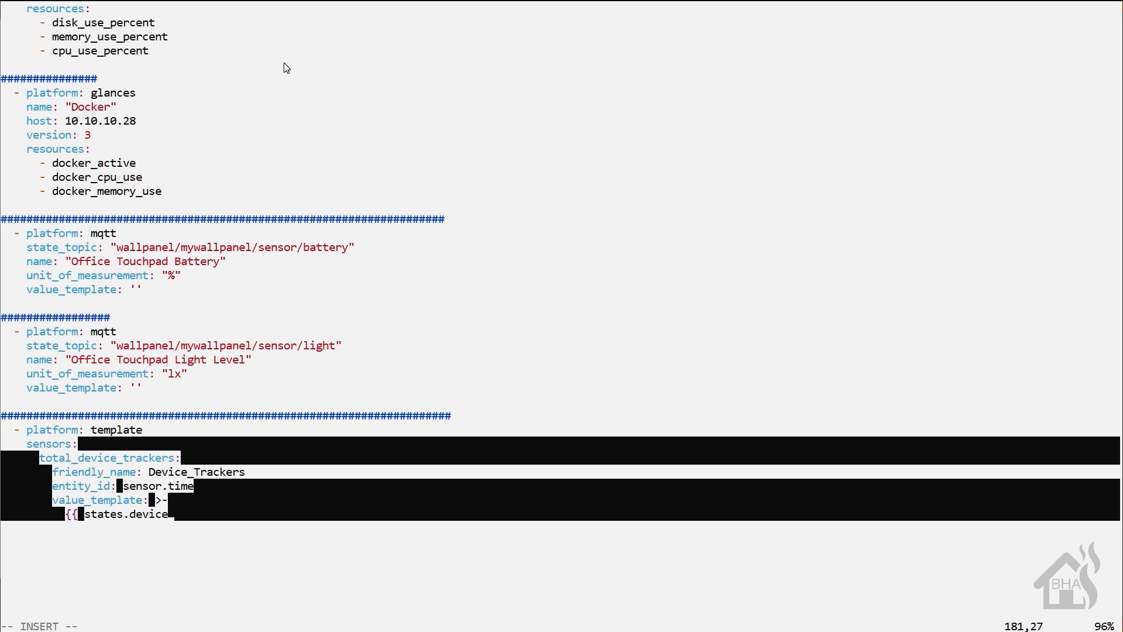
pyautogui.write('_tracker | list')
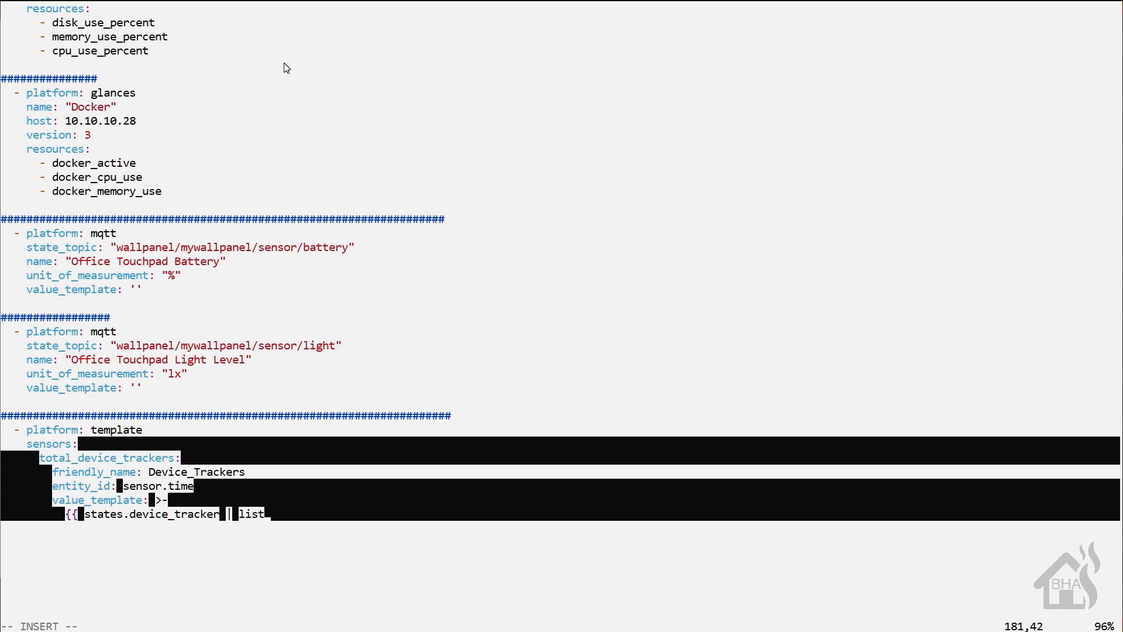
pyautogui.write(' | count }}')
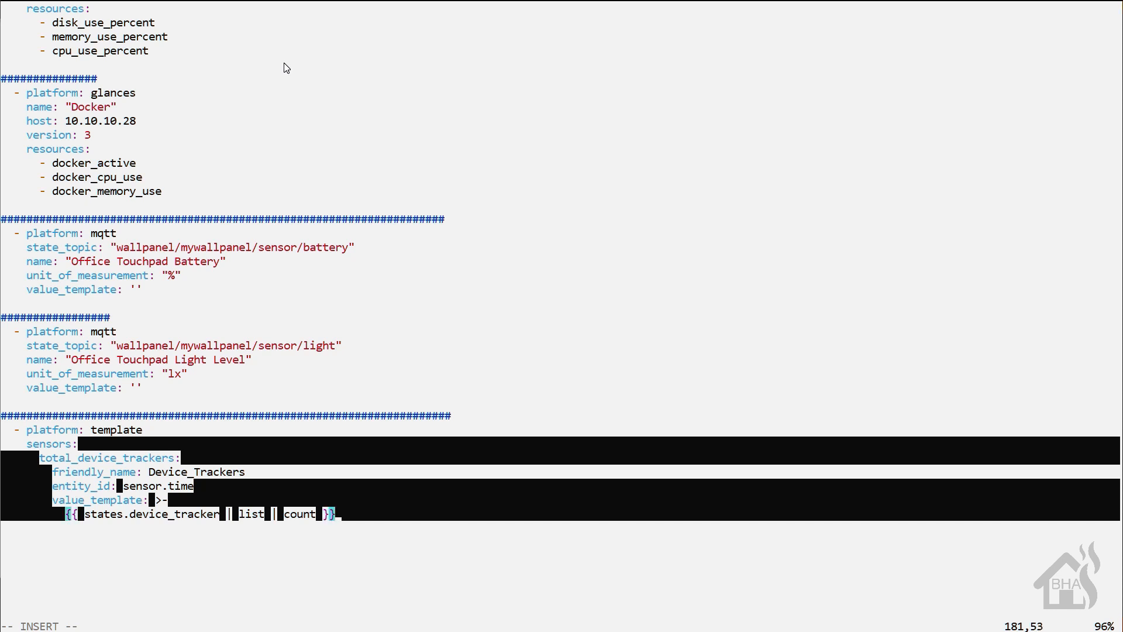
# Step: Save sensor.yaml and quit the vi editor with :wq!
pyautogui.press('Escape')
pyautogui.write(':wq!')
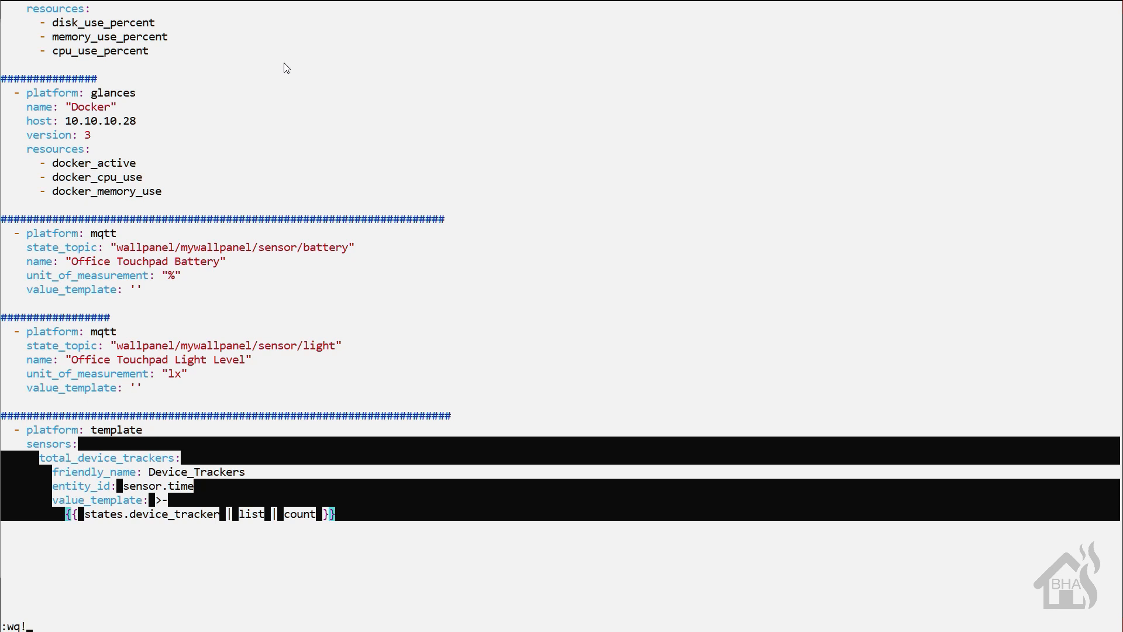
pyautogui.press('Return')
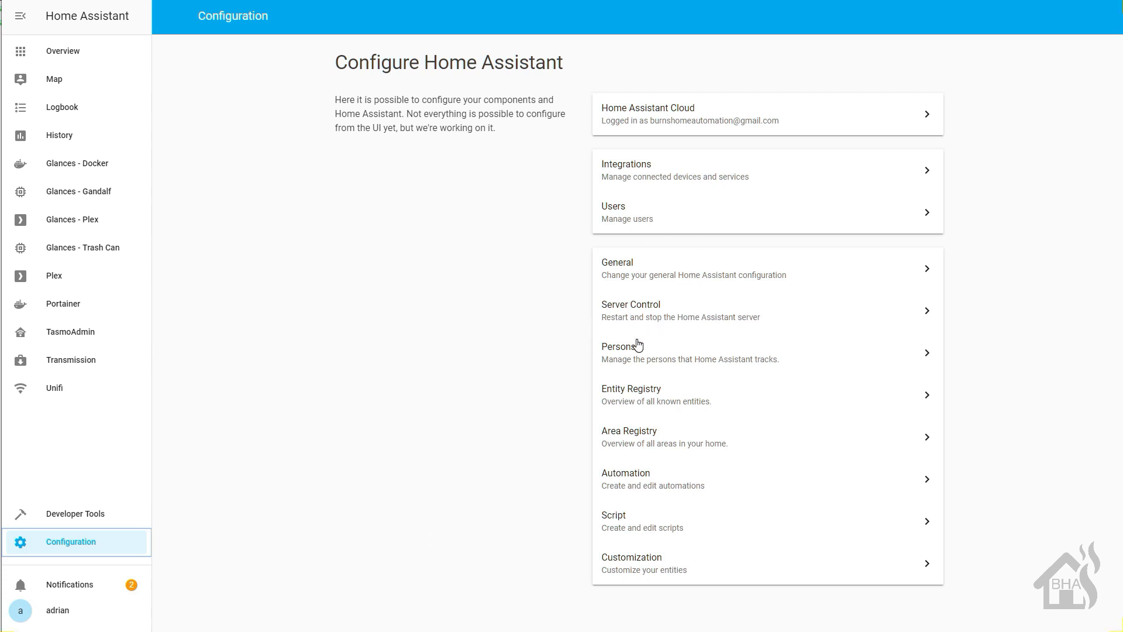
# Step: Switch to Home Assistant's Server Control page, check the configuration and restart the server
pyautogui.click(637, 313)
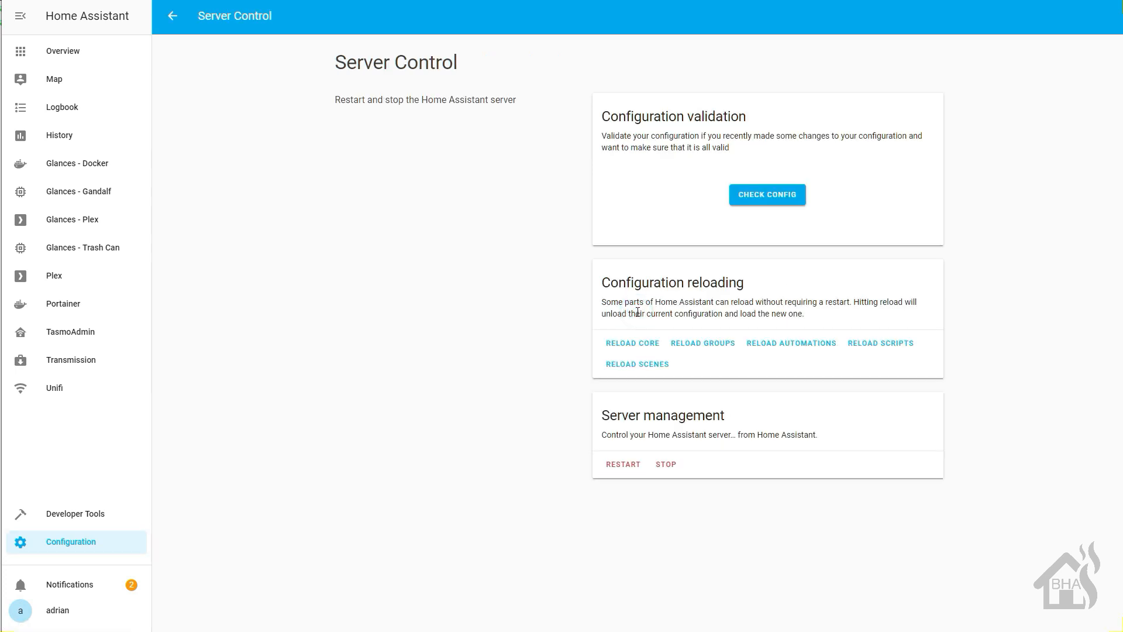
pyautogui.click(768, 198)
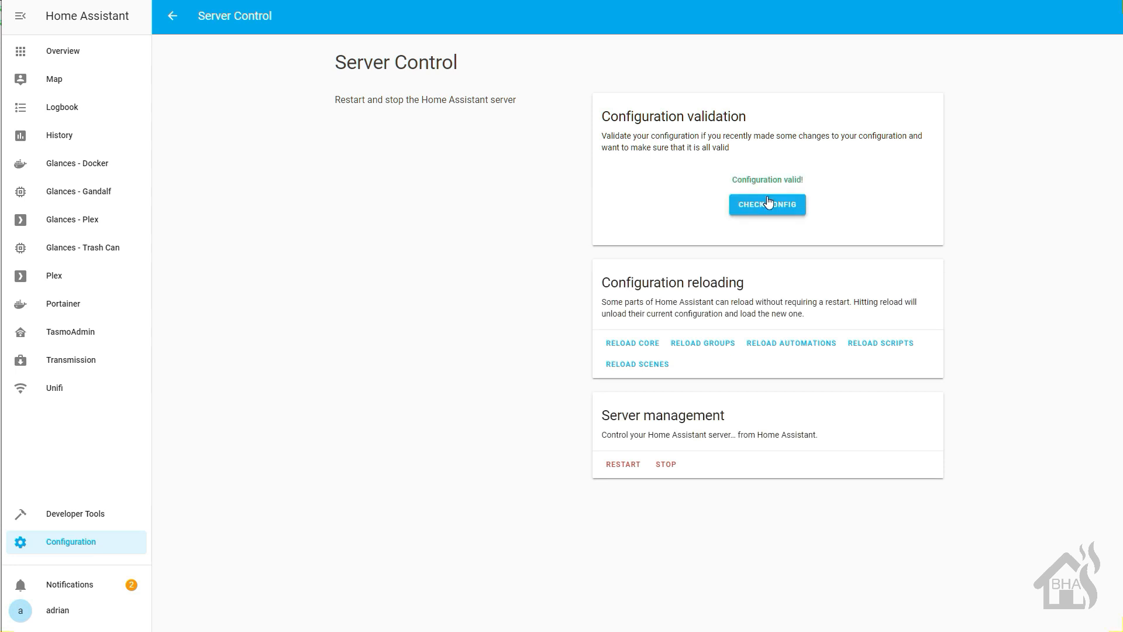
pyautogui.click(622, 465)
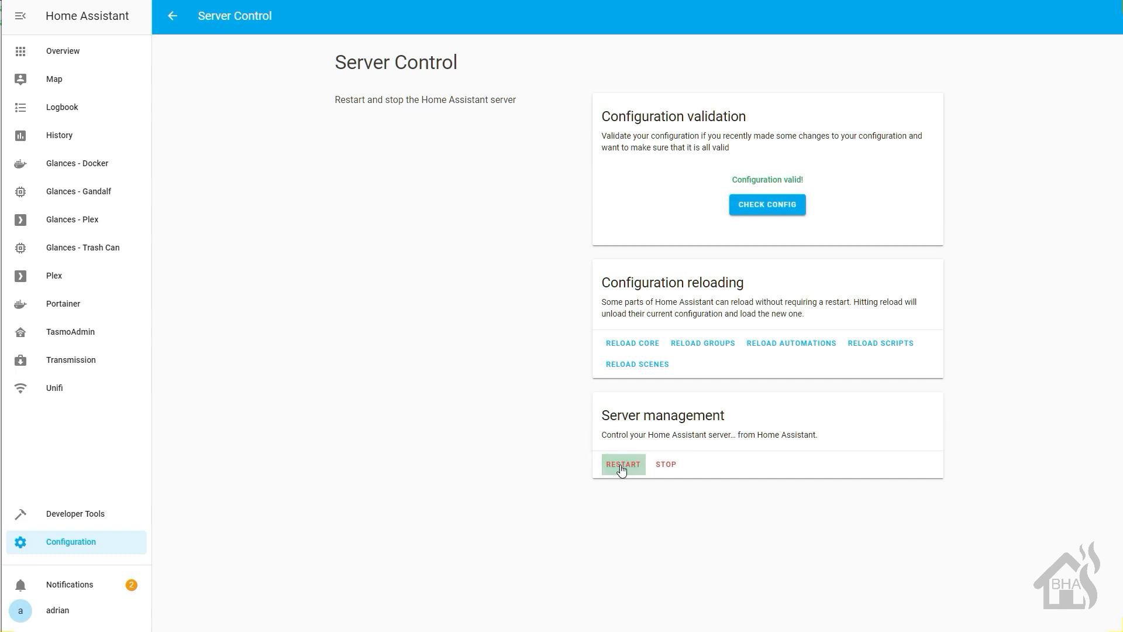